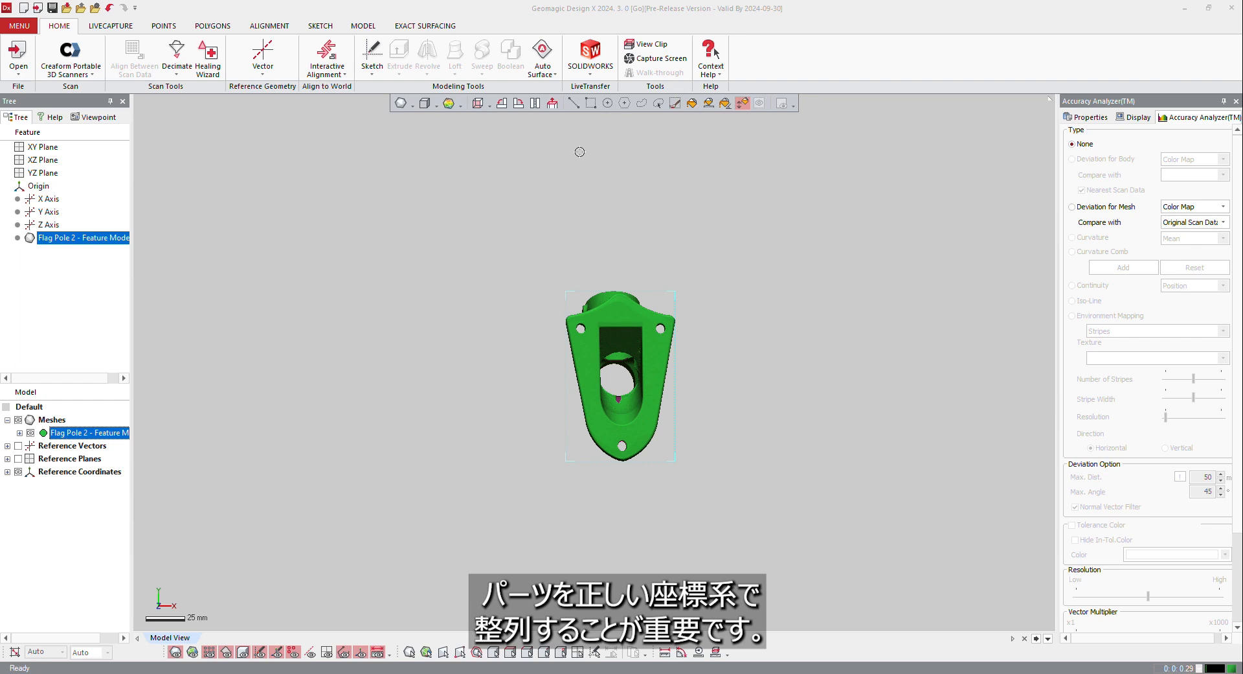
Show the reference planes and examine how the bracket mesh is oriented relative to the global coordinate system
right_drag(585, 297, 705, 444)
key(alt+1)
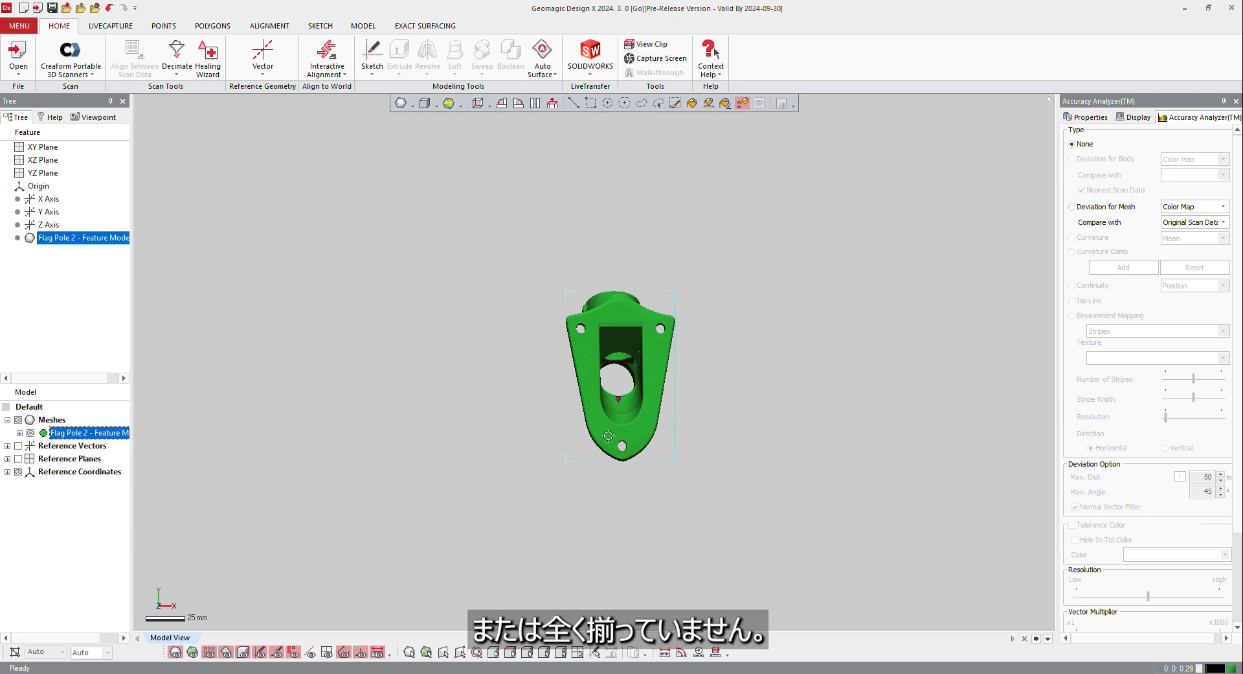
key(ctrl+0)
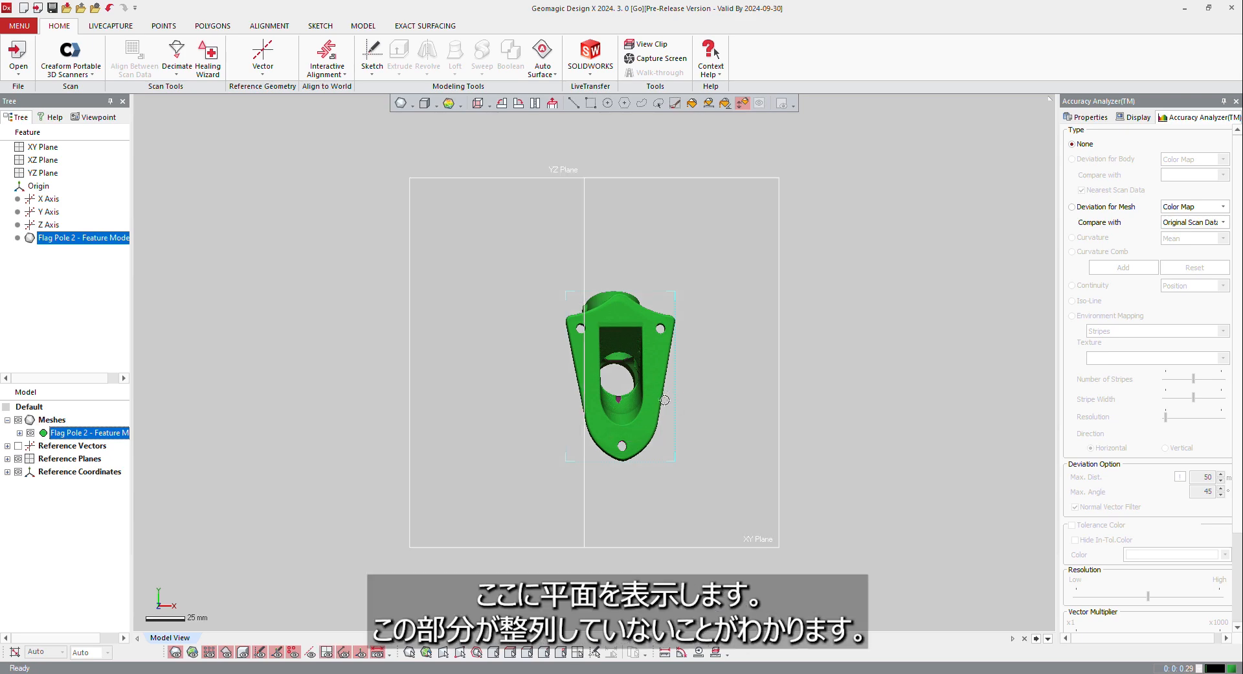
right_drag(665, 399, 638, 347)
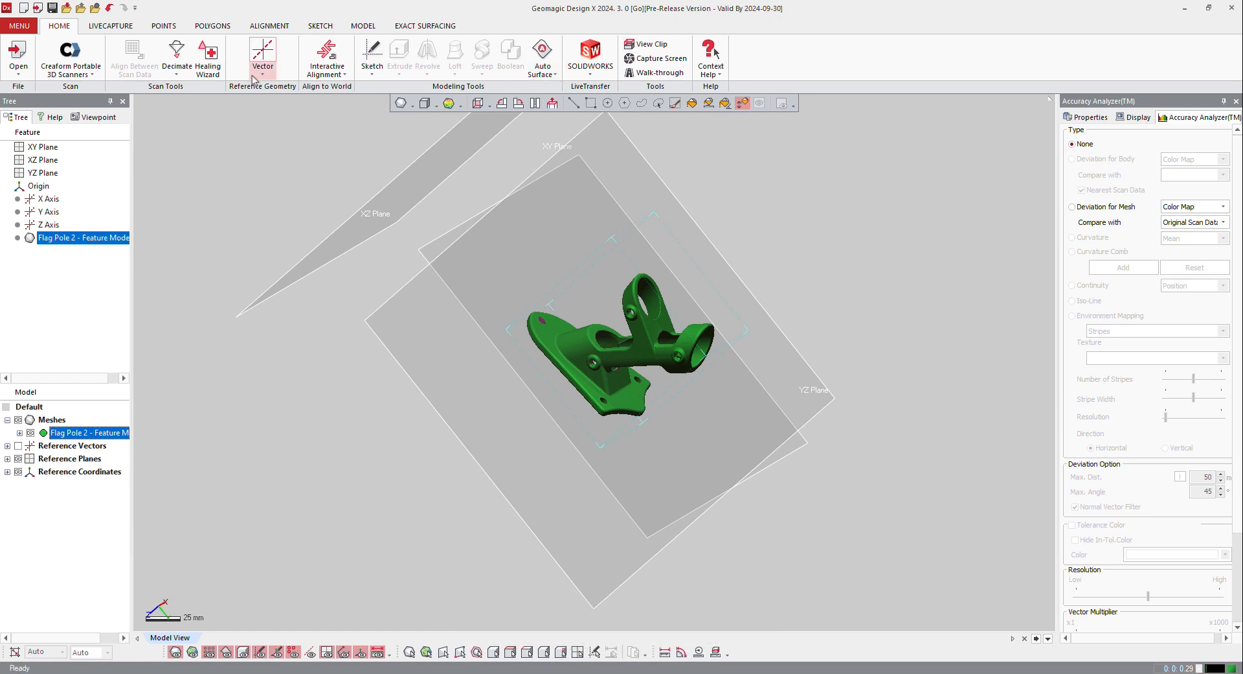
Hide the default planes and add a reference plane using Extract with Best Fit on the bracket's flat mounting face
click(262, 74)
click(272, 97)
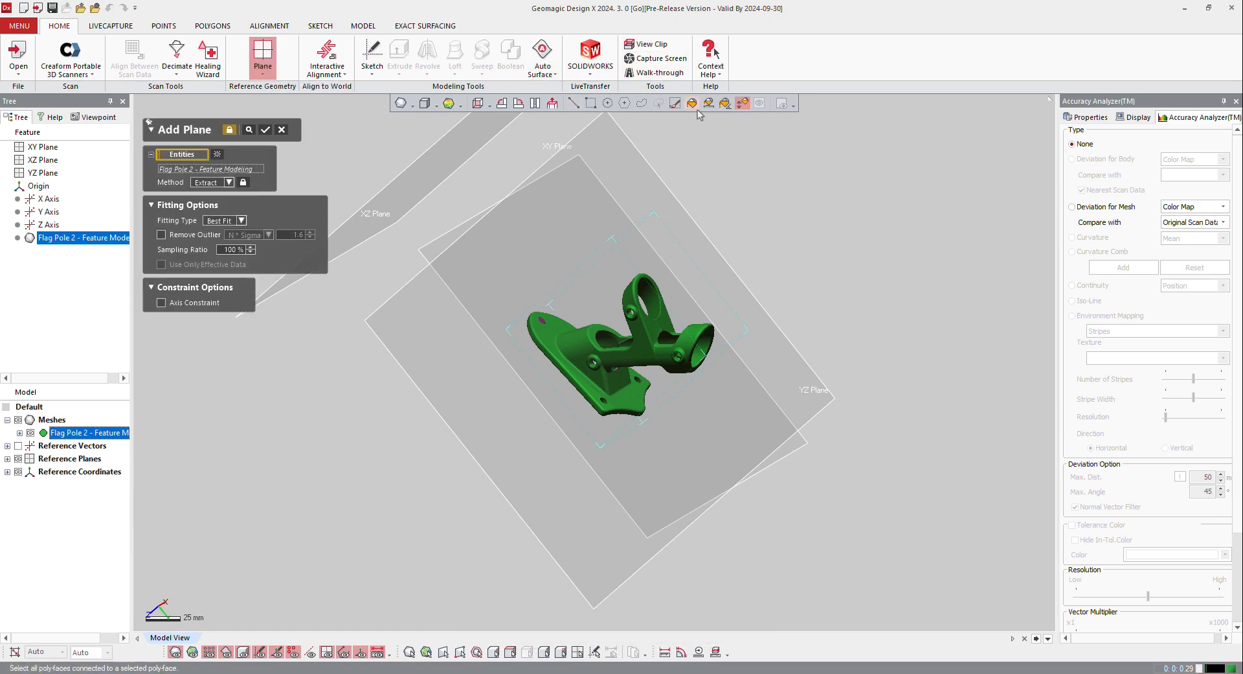
right_drag(602, 379, 616, 433)
scroll(604, 445, up, 5)
key(ctrl+0)
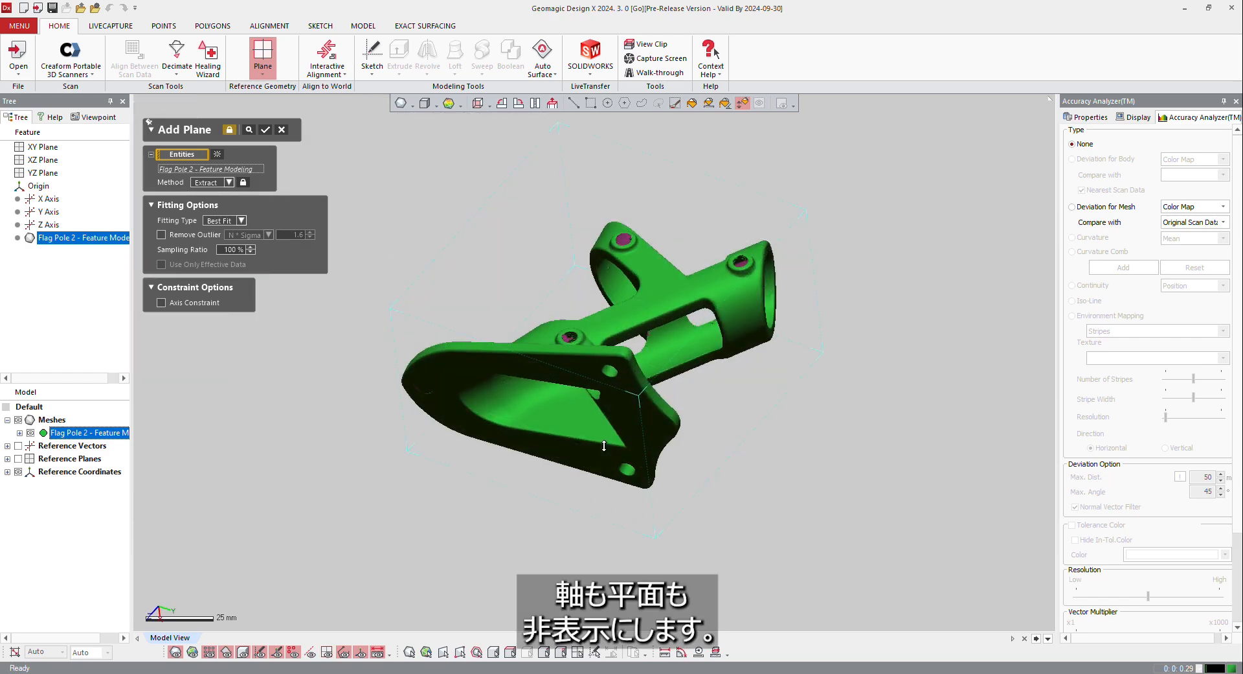
right_drag(635, 344, 674, 319)
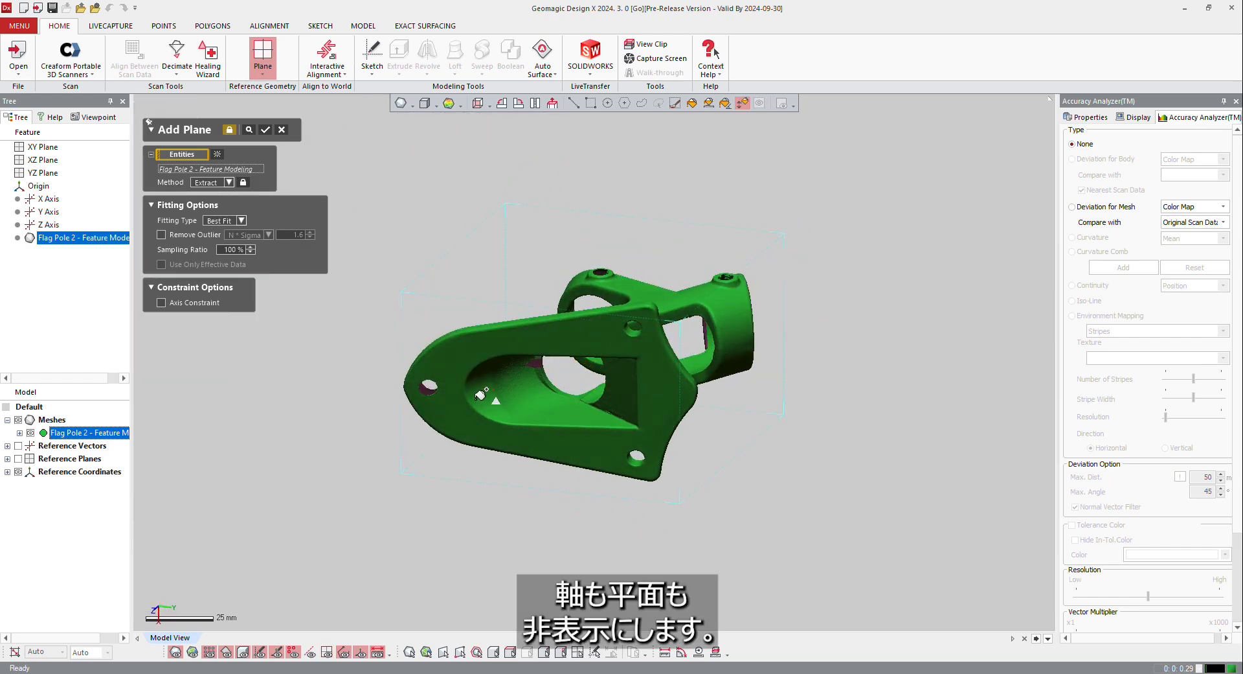
click(458, 360)
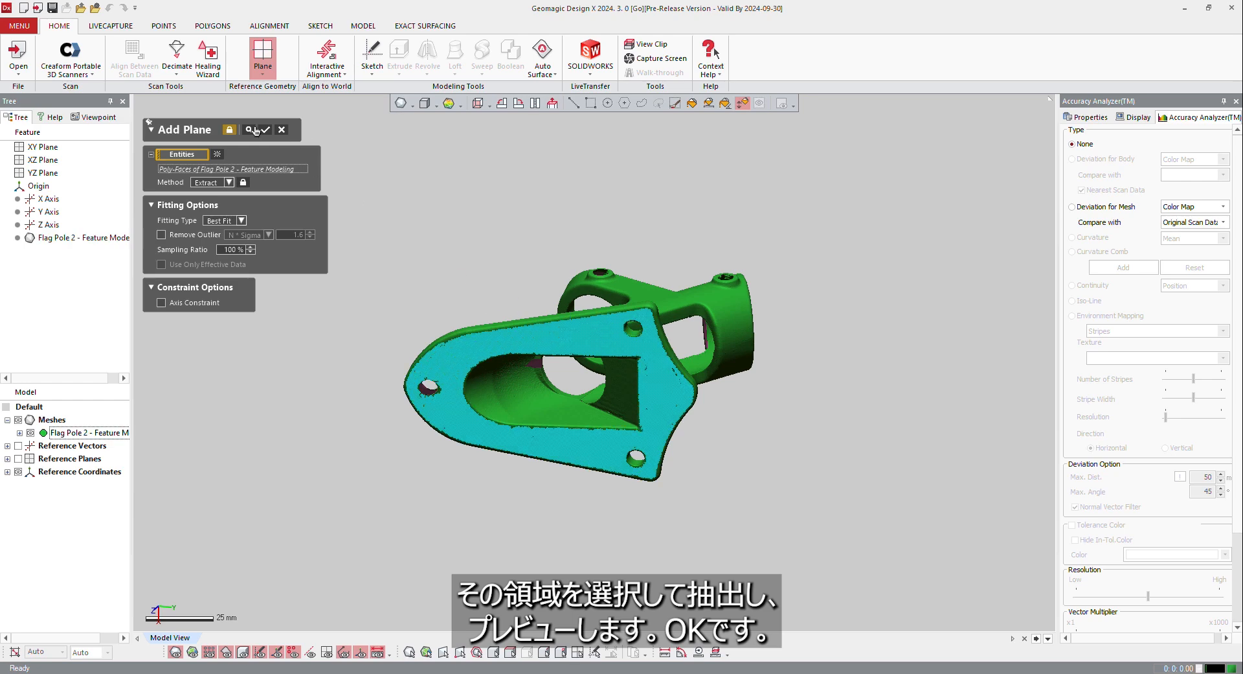
click(249, 130)
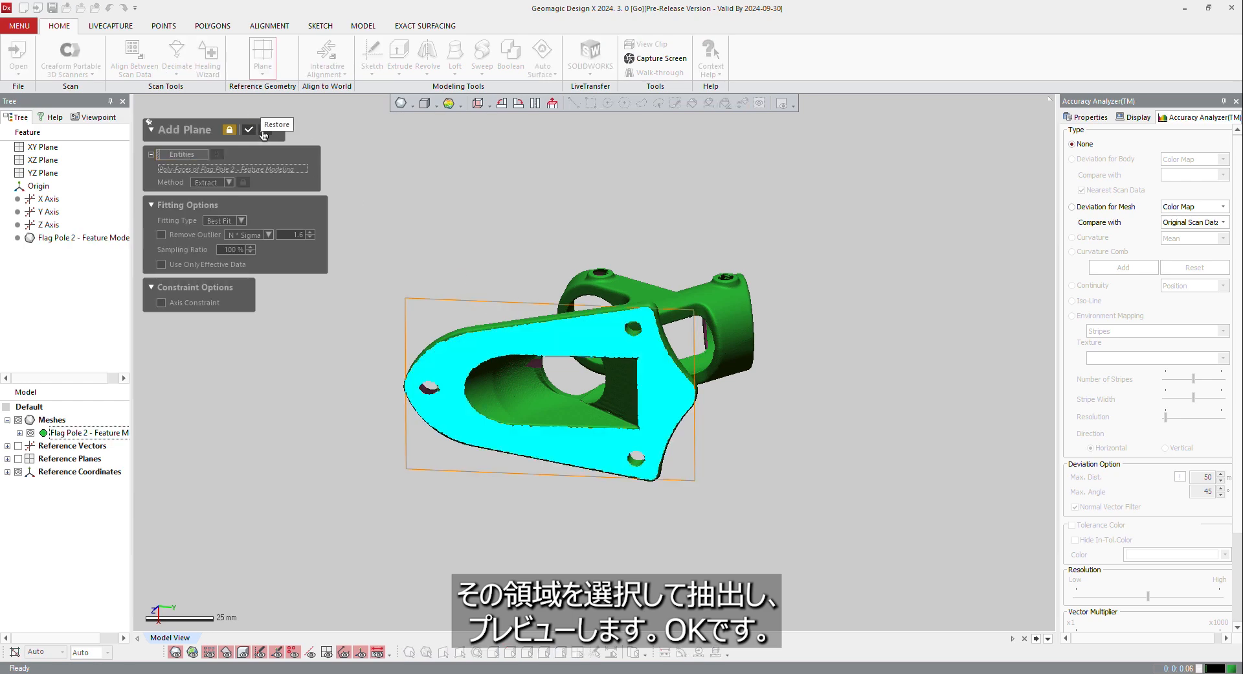
Add a rough symmetry plane with the Draw Line method, placing the line lengthwise through the middle of the bracket
right_drag(450, 324, 622, 552)
right_drag(860, 439, 891, 408)
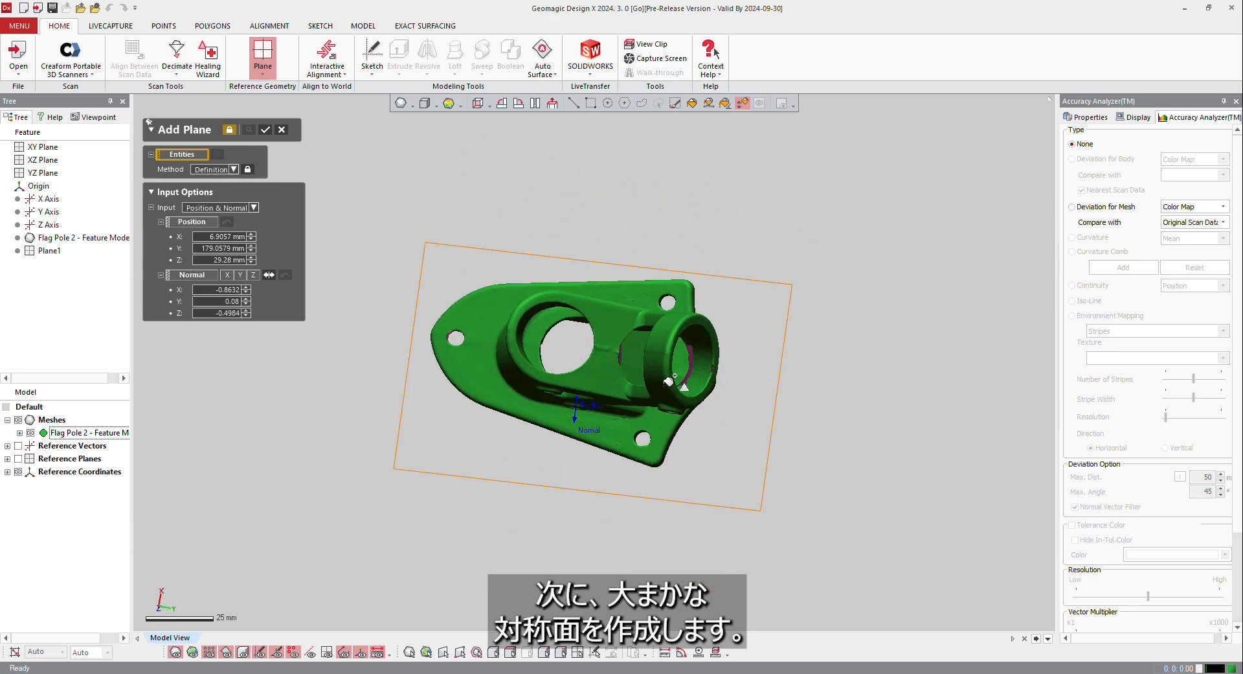
right_drag(640, 400, 573, 368)
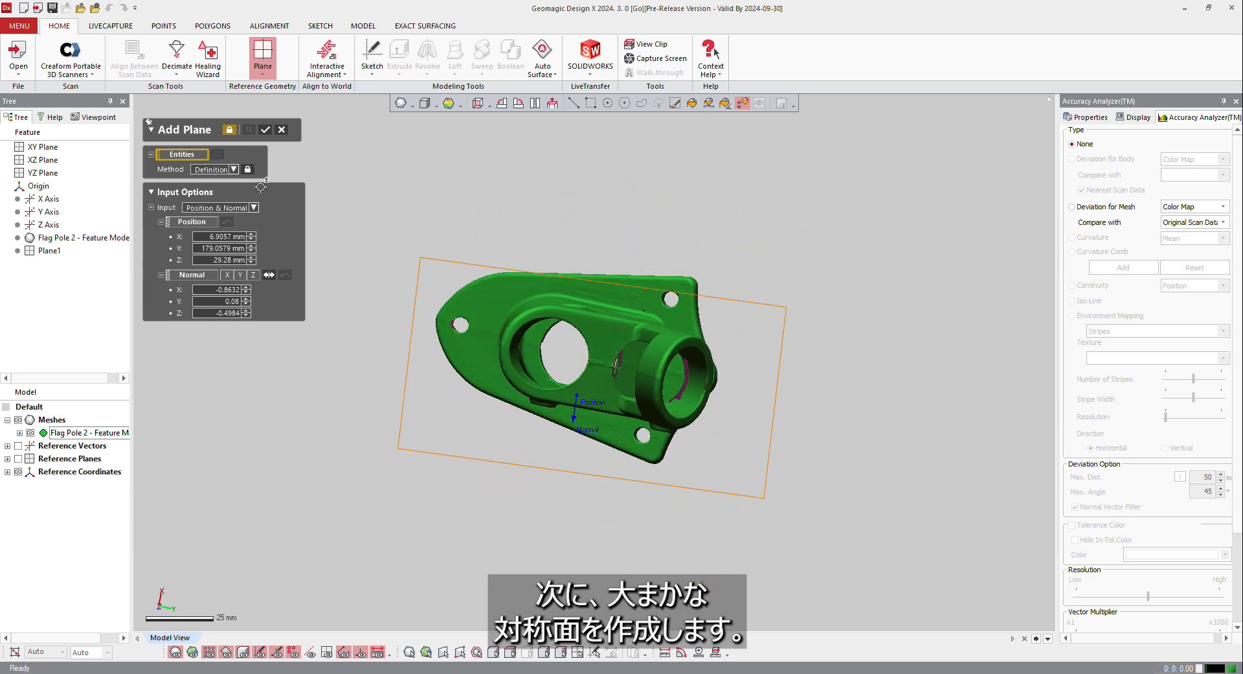
click(234, 169)
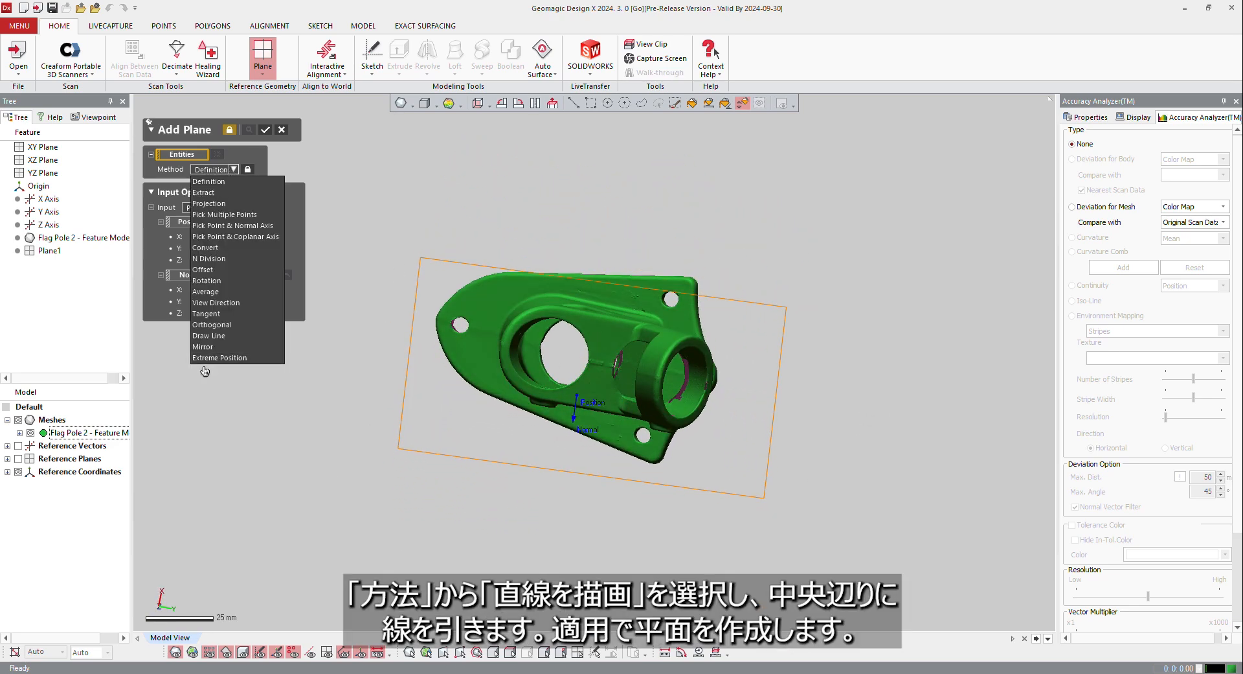
click(213, 335)
drag(510, 318, 782, 409)
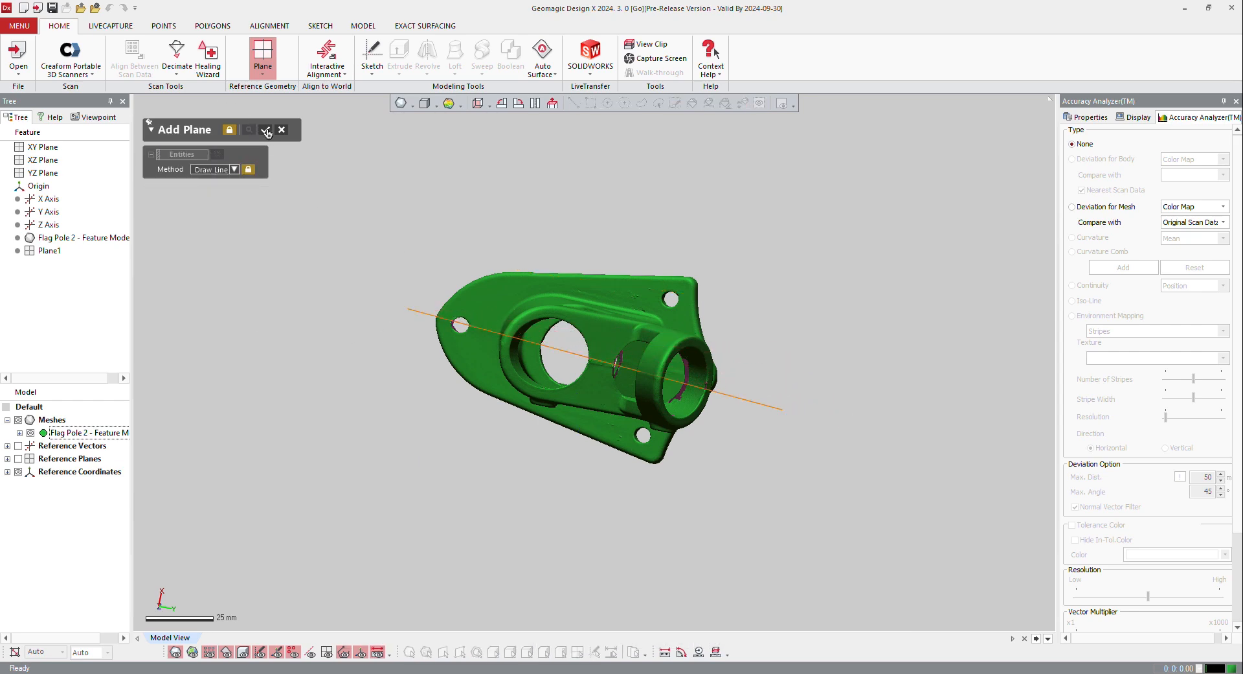
click(266, 130)
Add an accurate symmetry plane with the Mirror method from the rough symmetry plane and the bracket mesh
click(234, 170)
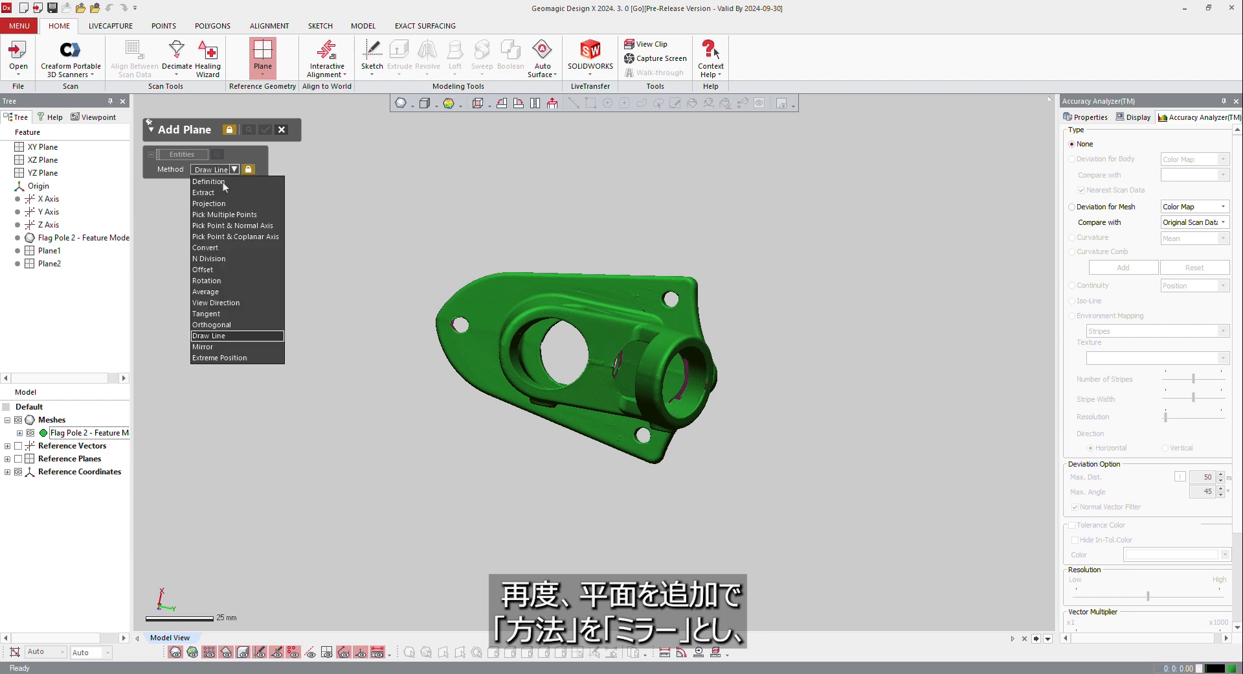
click(209, 346)
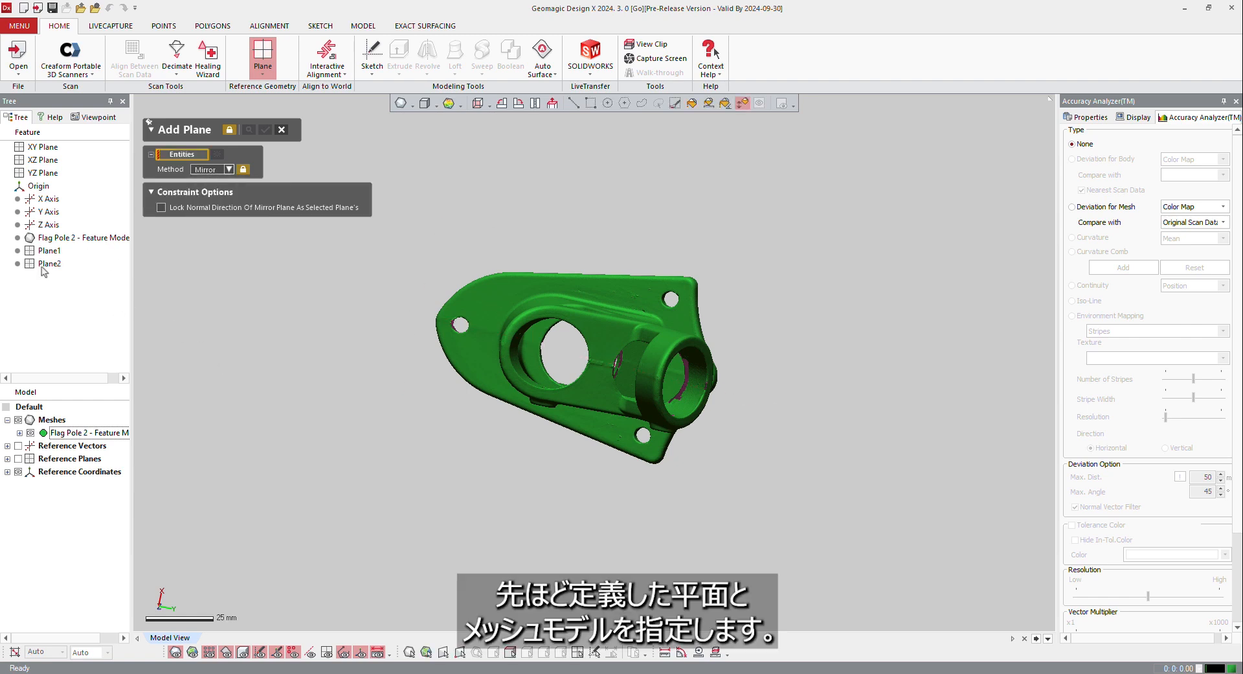
click(46, 264)
right_drag(390, 346, 423, 318)
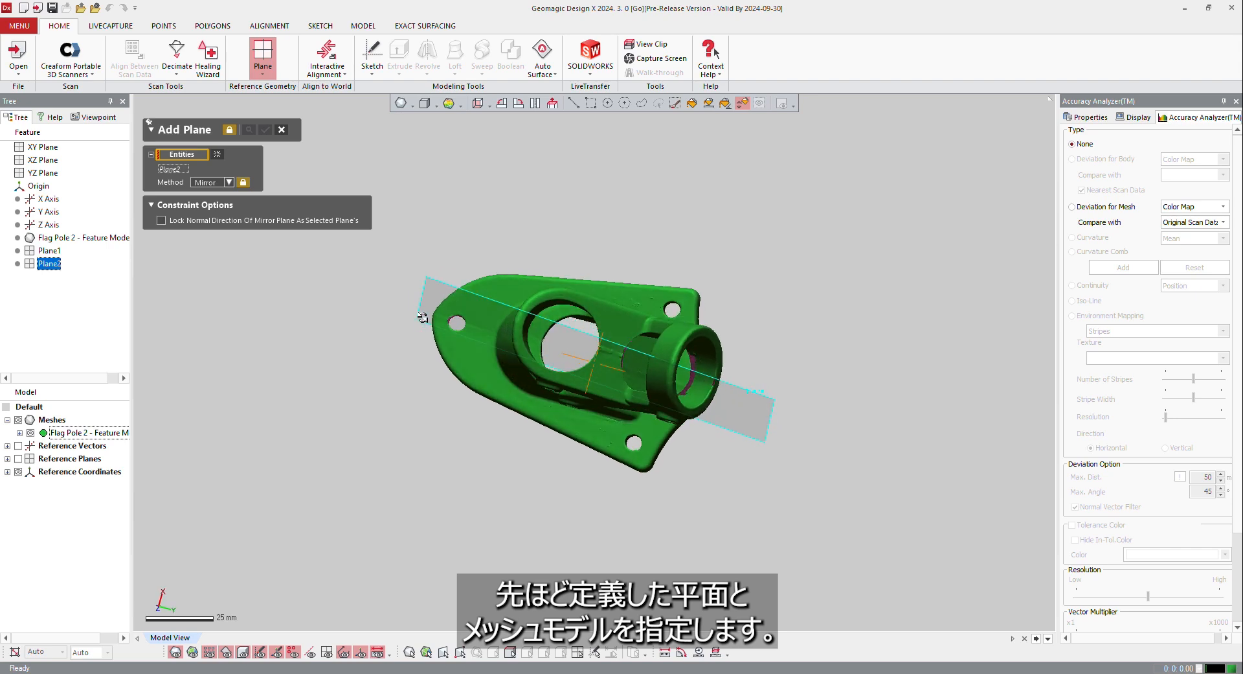
click(55, 237)
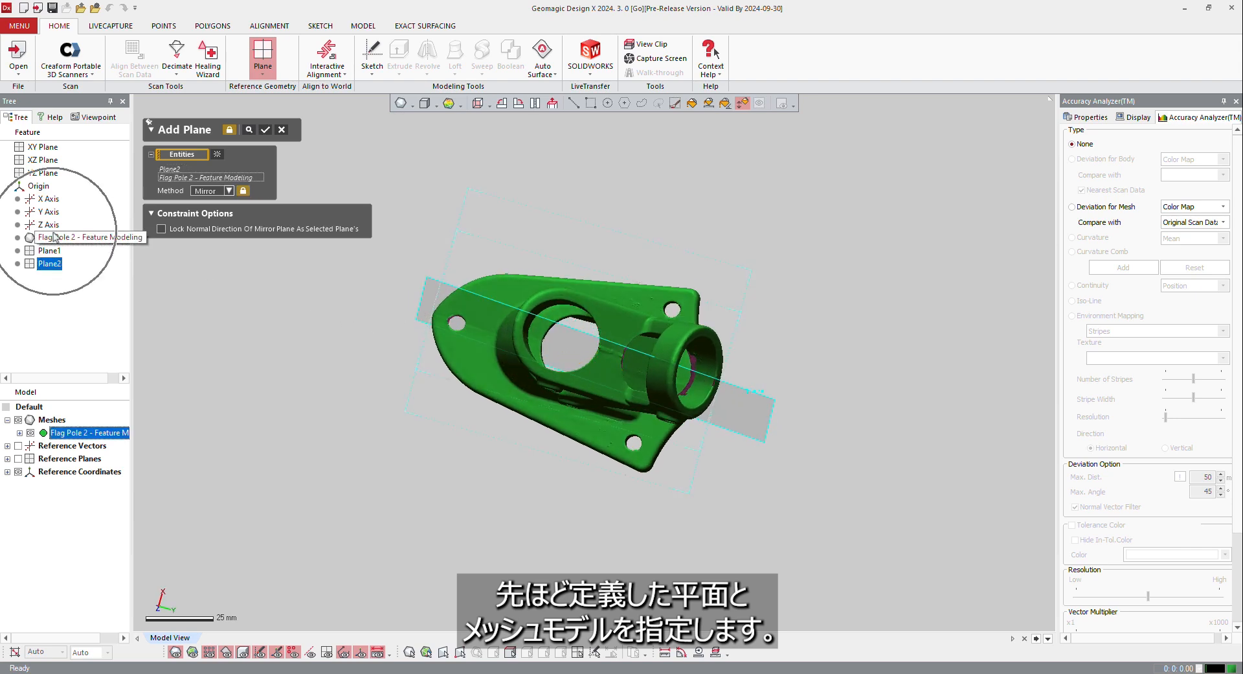
click(245, 128)
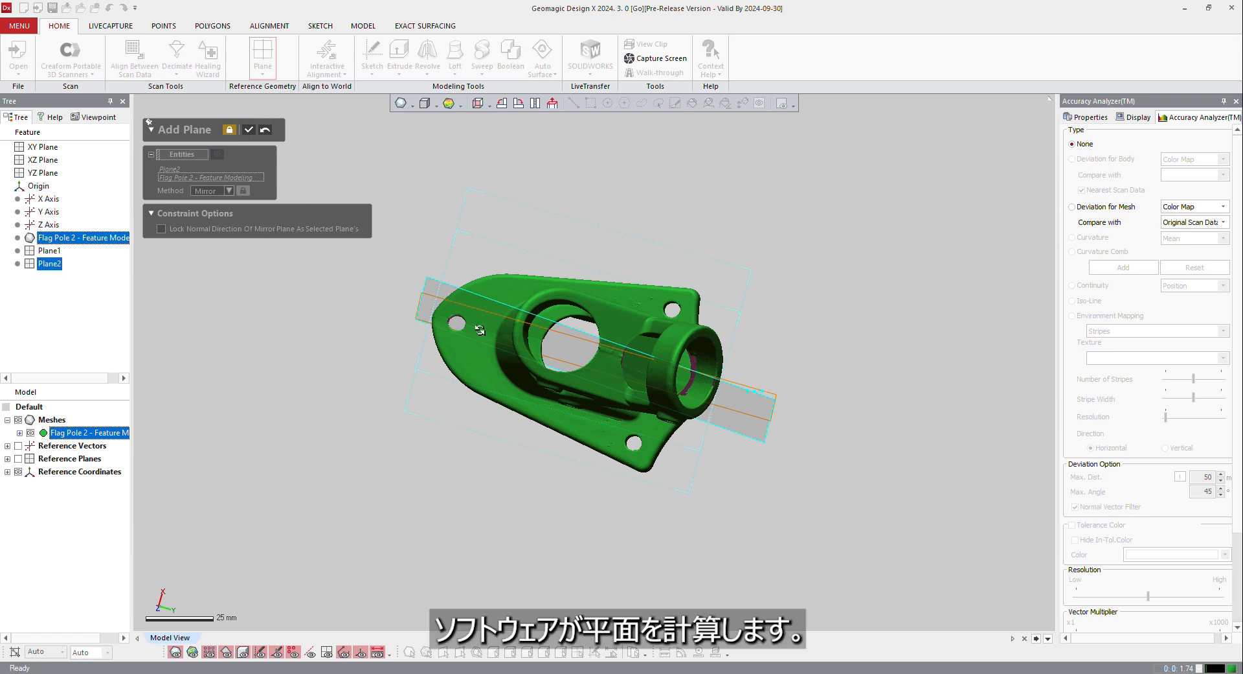
mouse_move(480, 330)
right_down()
mouse_move(477, 357)
mouse_move(473, 347)
right_up()
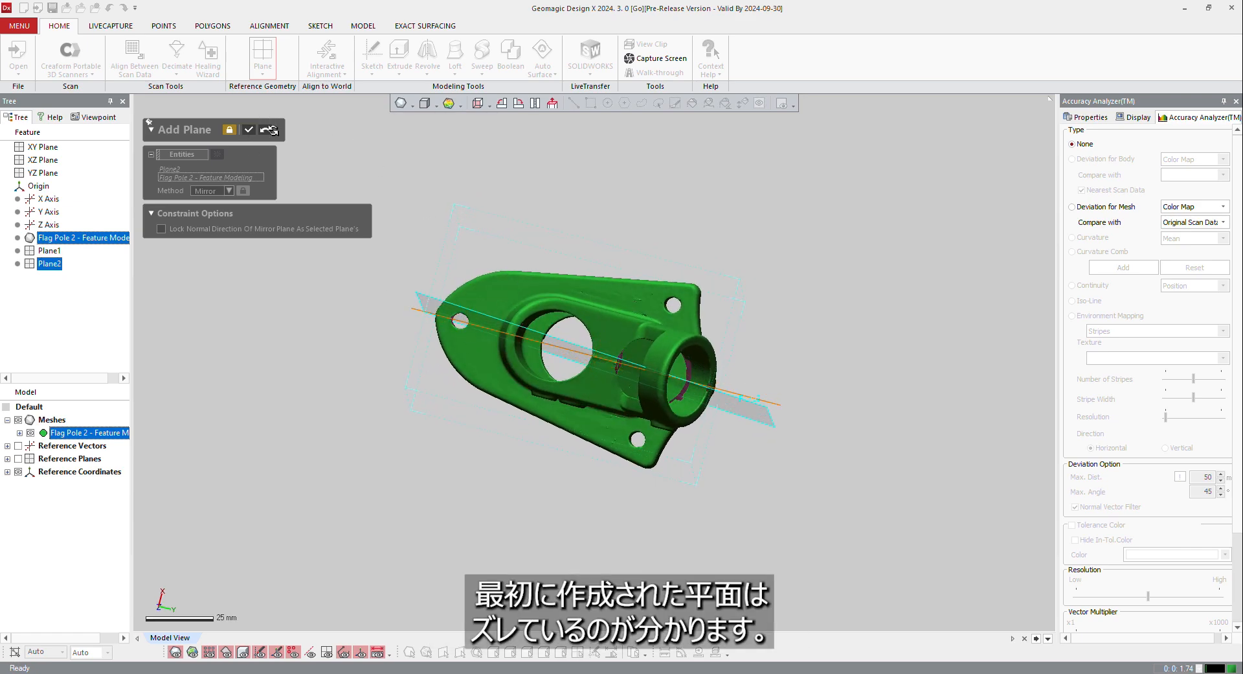
click(248, 131)
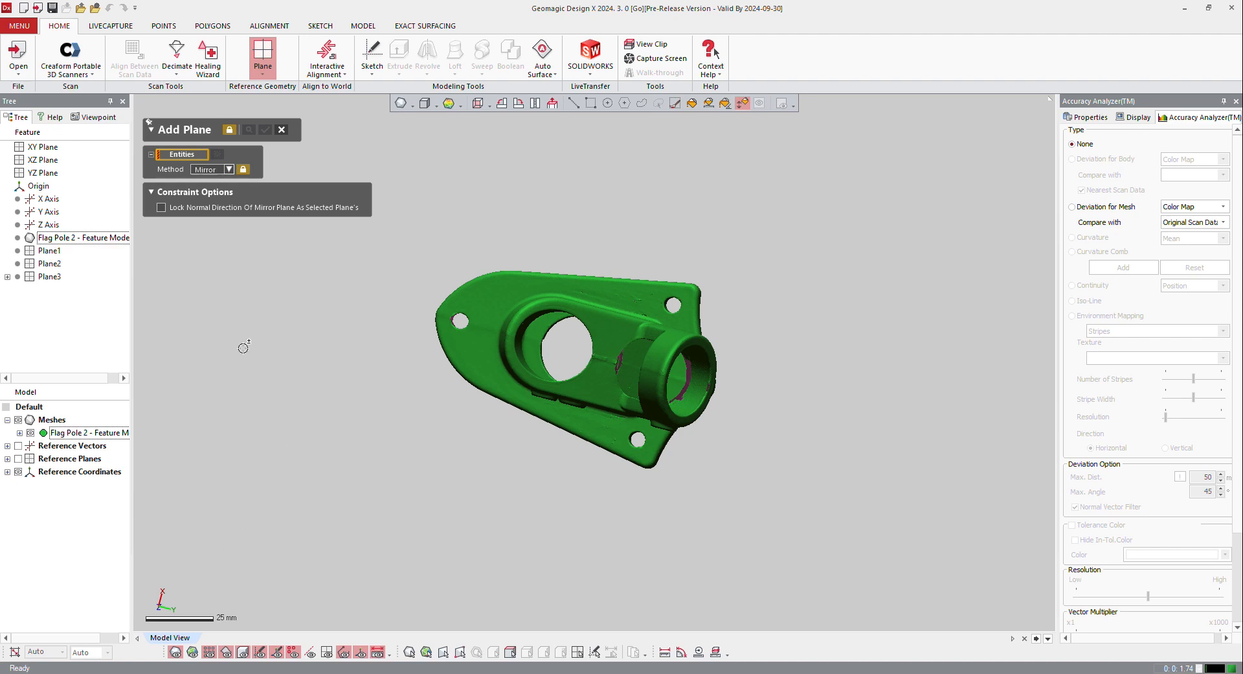
Add a reference vector with the Find Cone Axis method, fitted to the inner cylindrical wall of the bracket's tube
right_drag(306, 224, 496, 441)
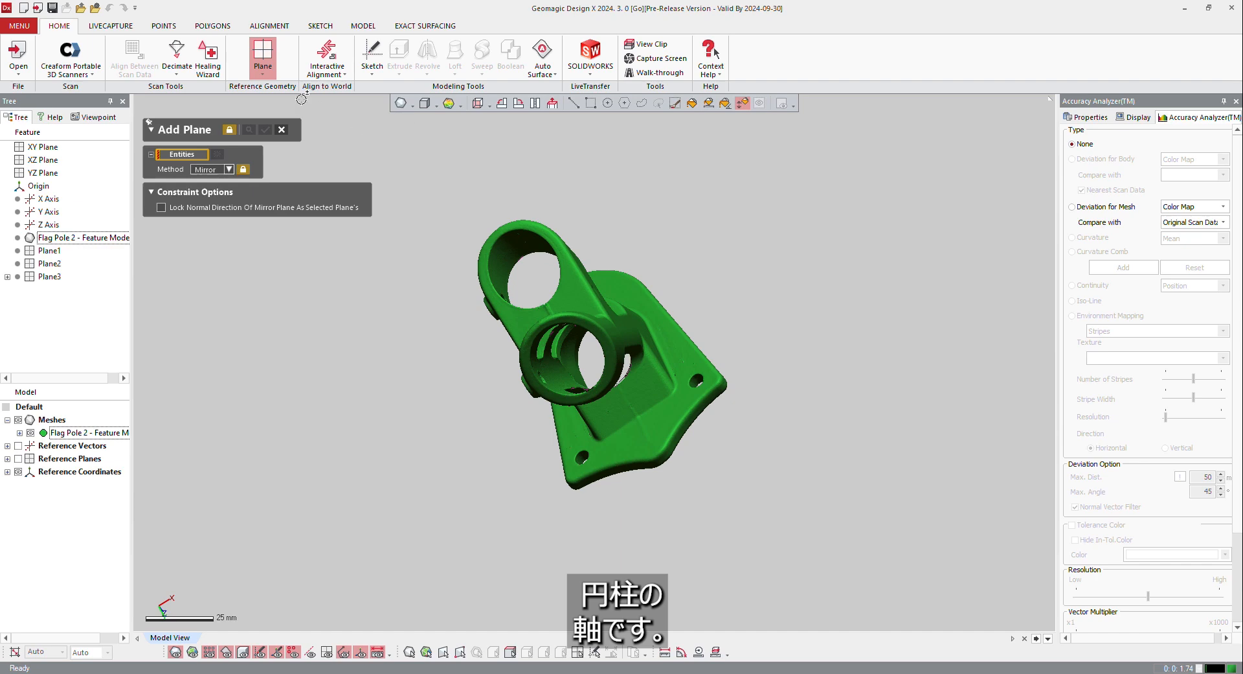
key(Escape)
click(263, 74)
click(282, 117)
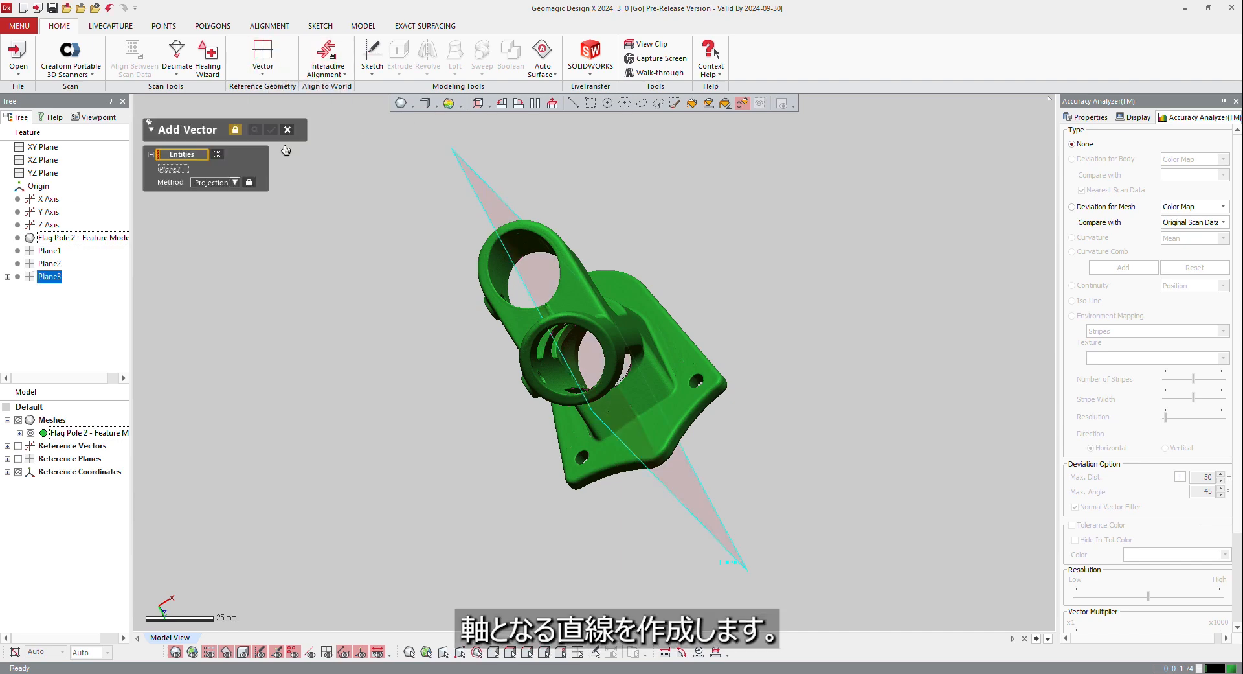
click(218, 155)
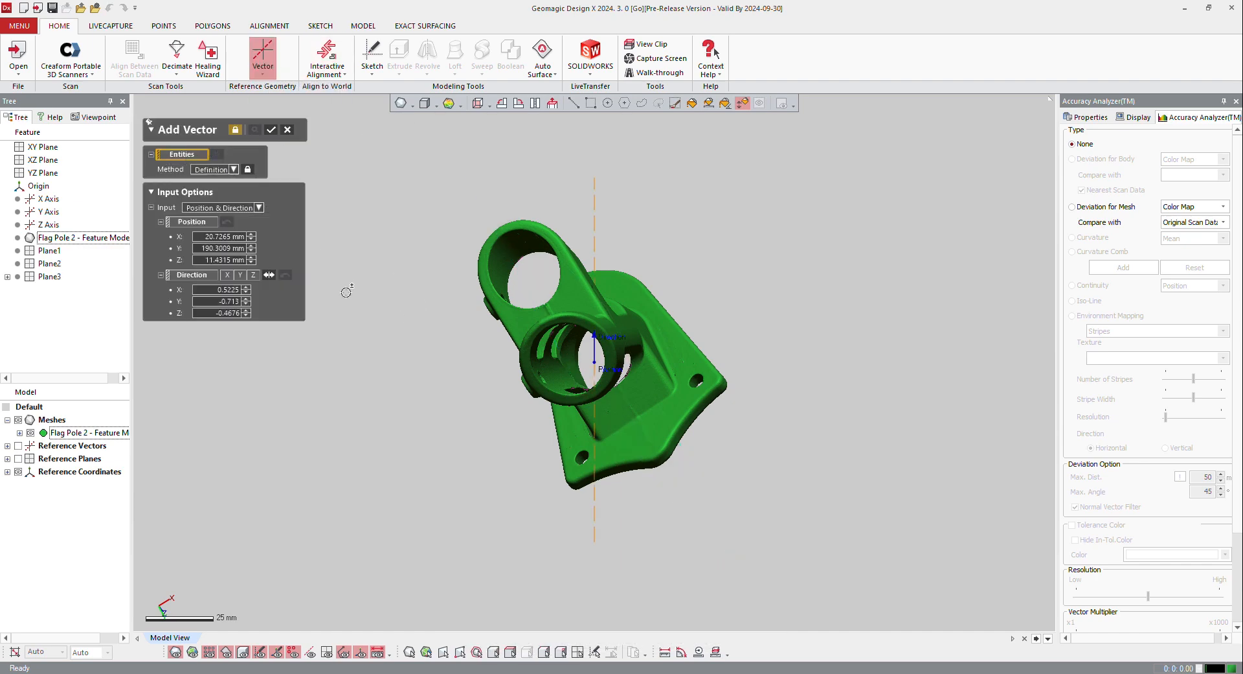
click(743, 104)
click(557, 369)
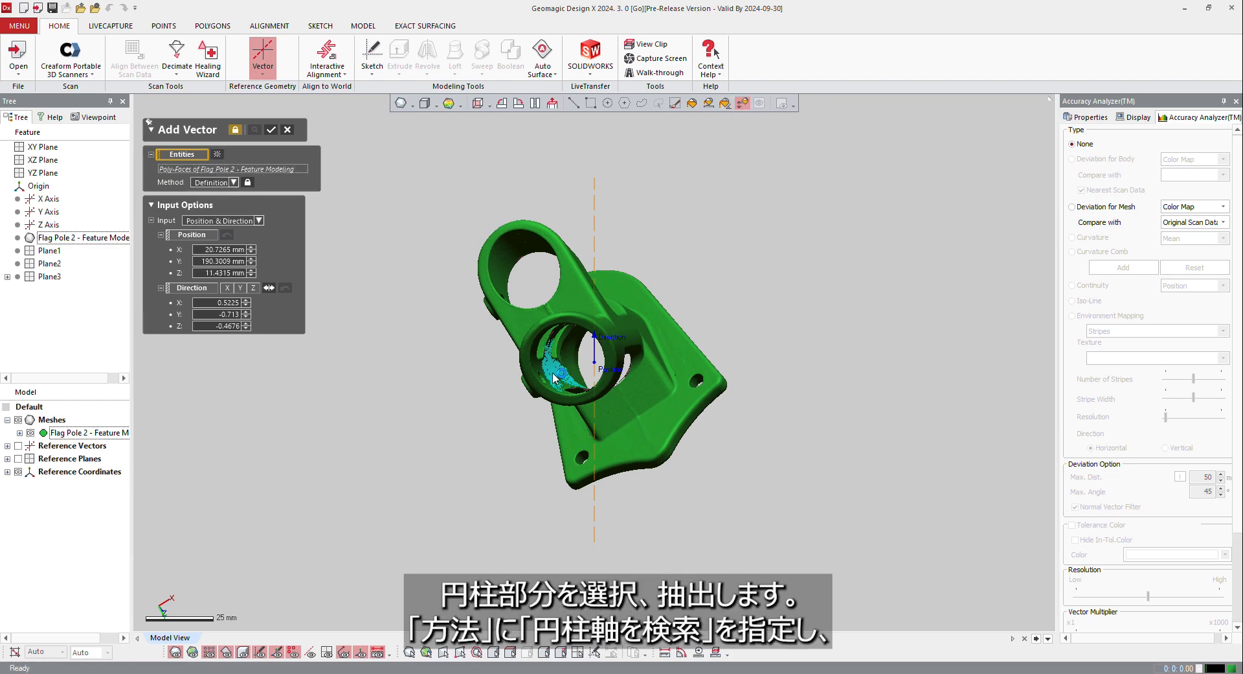
right_drag(355, 340, 296, 145)
click(277, 129)
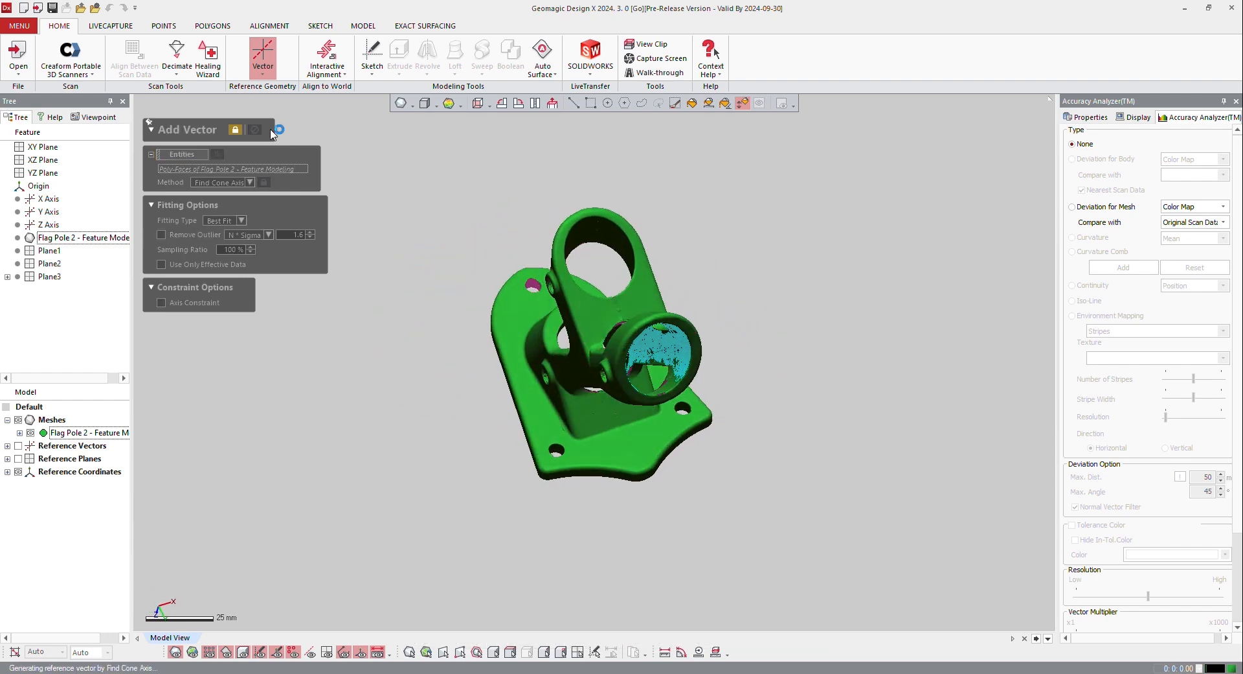
click(287, 131)
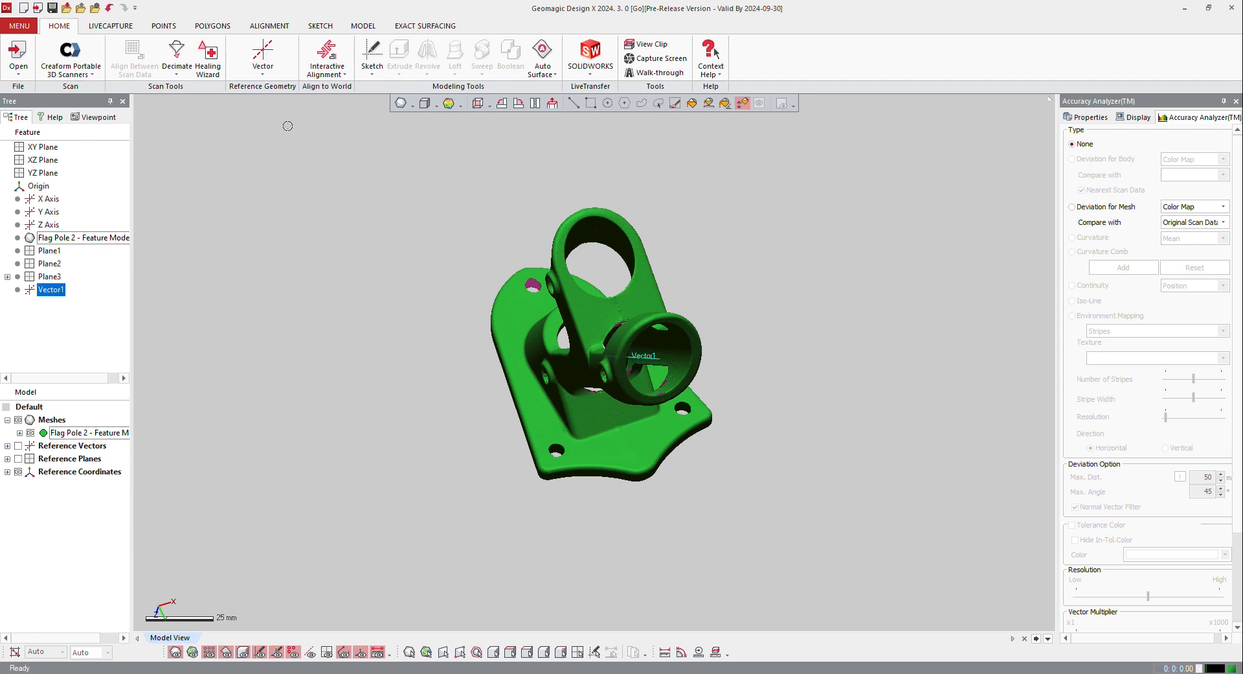
Show Plane1, Plane3 and Vector1, keeping the default planes, the default axes and Plane2 hidden
right_drag(682, 334, 677, 387)
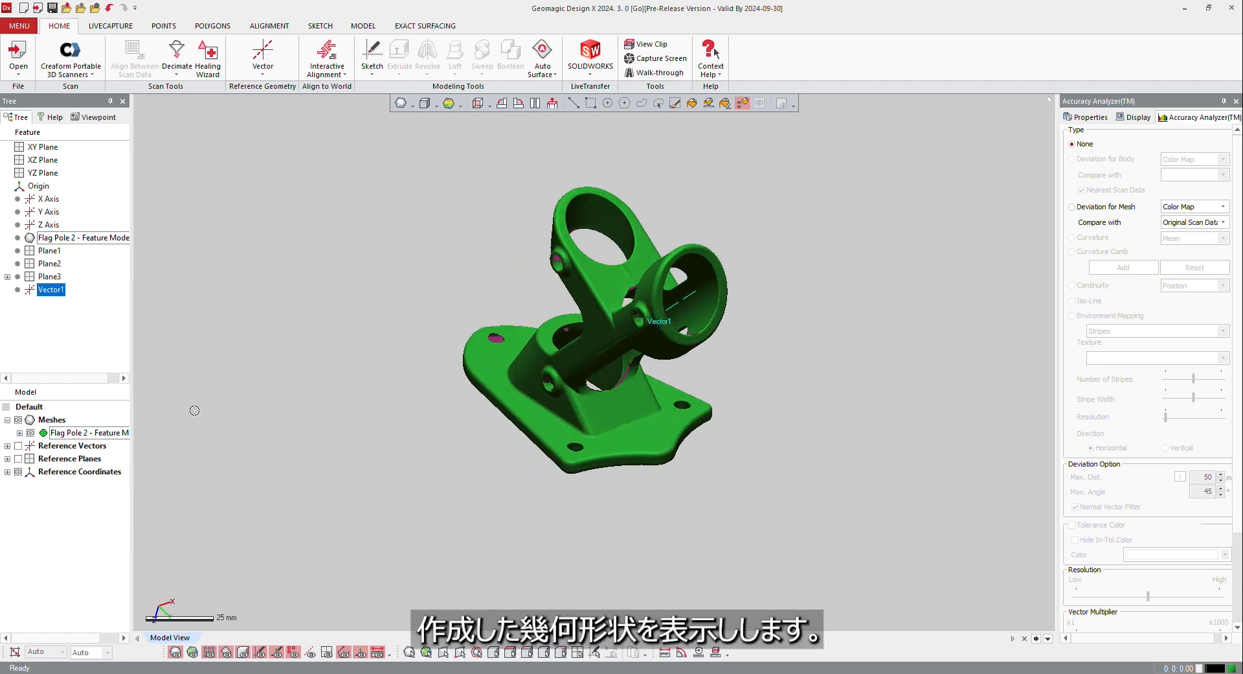
click(7, 457)
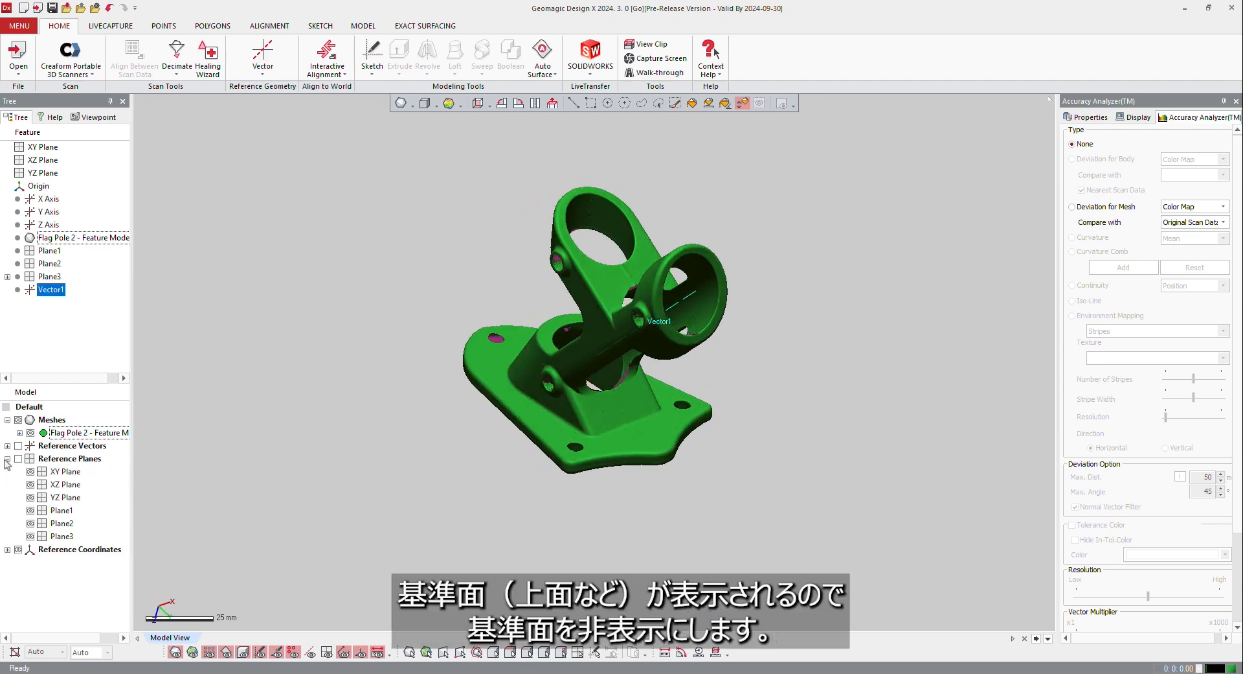
click(18, 458)
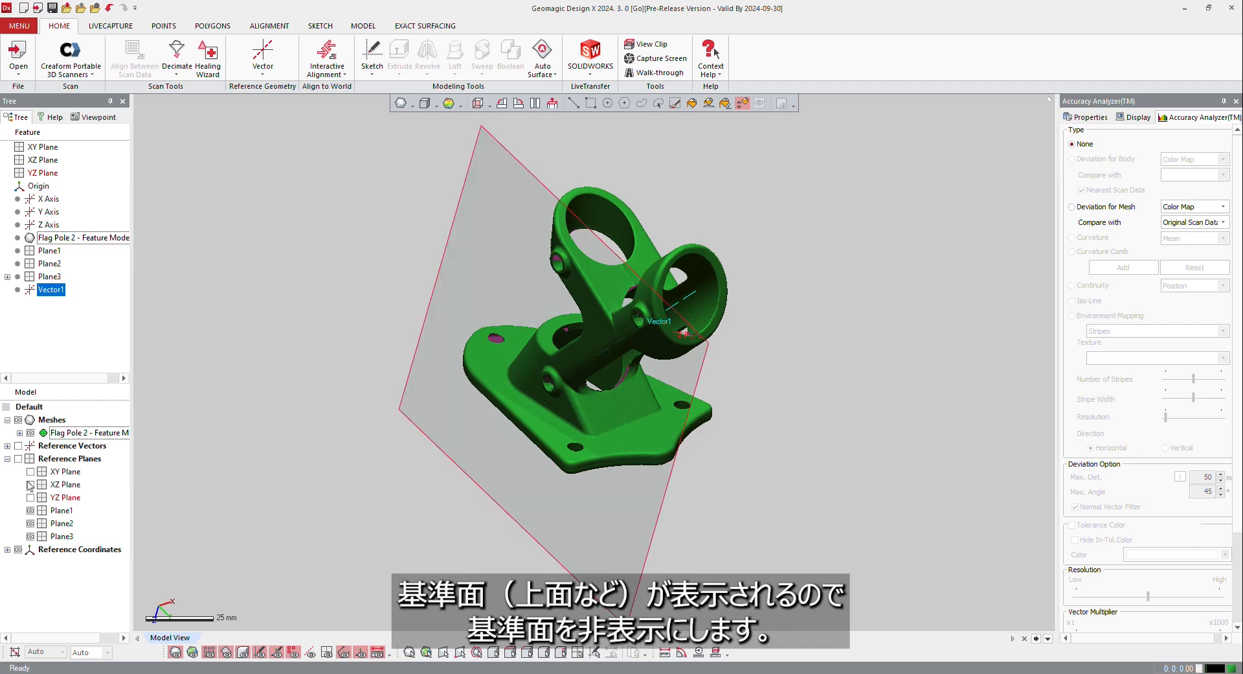
click(7, 446)
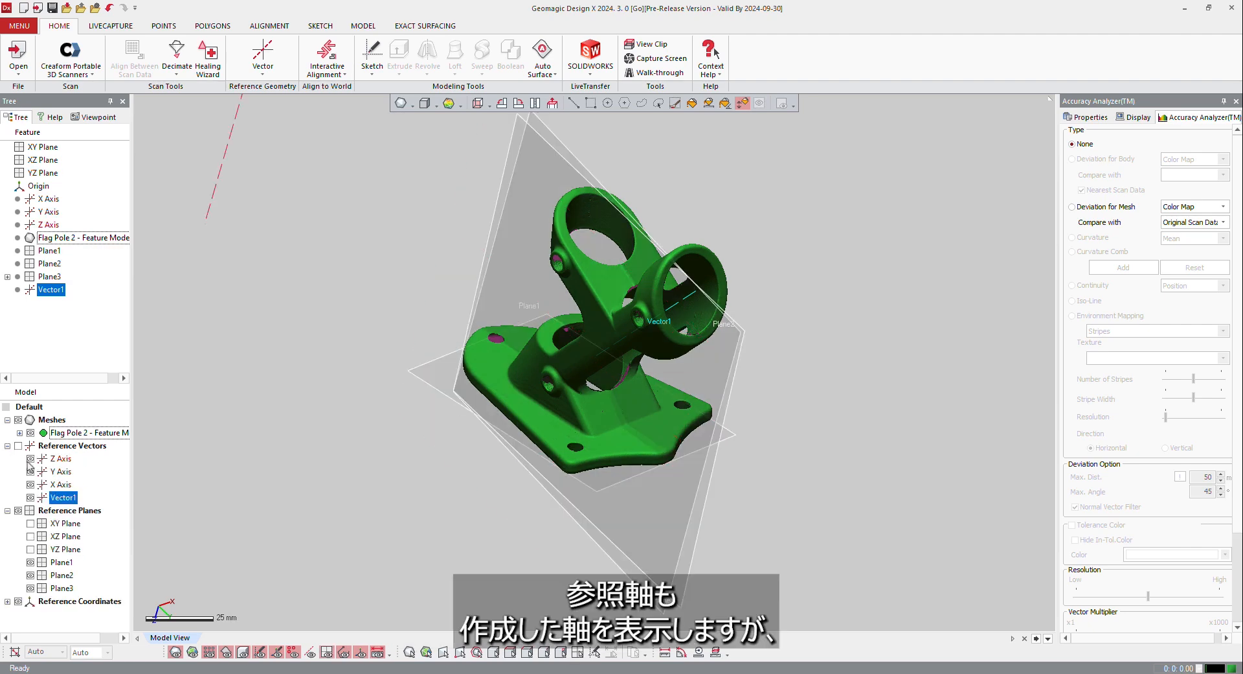
click(20, 446)
right_drag(584, 344, 369, 432)
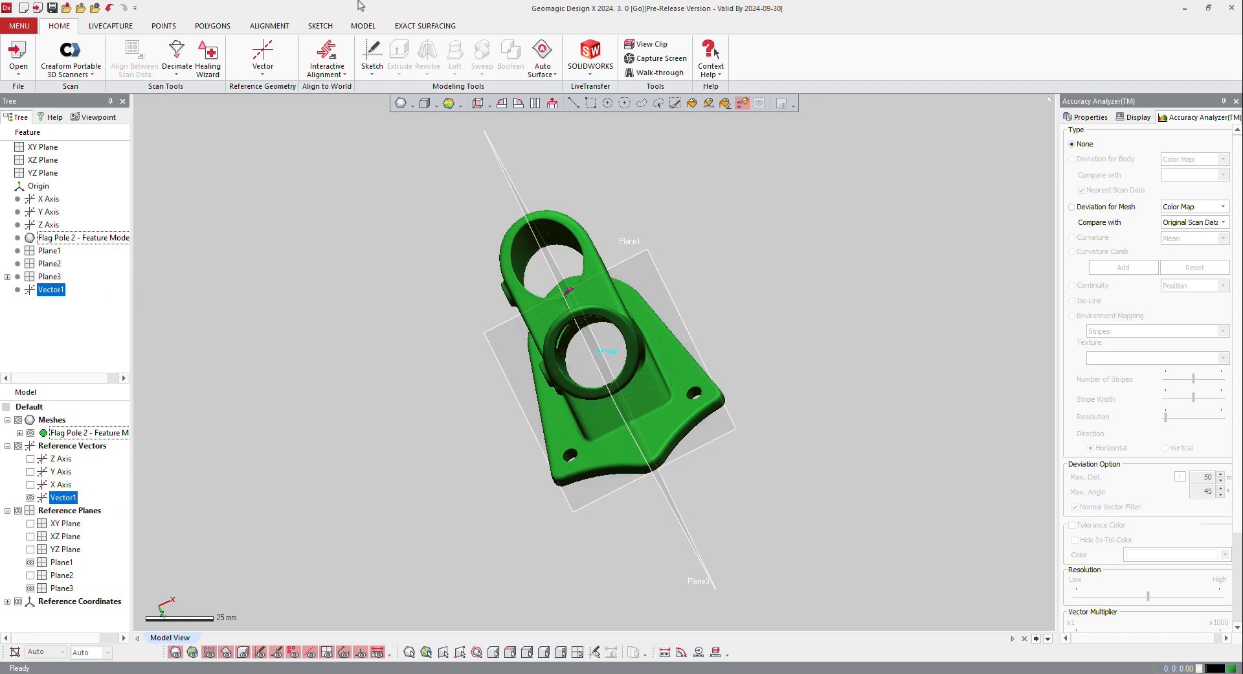
Start Interactive Alignment for the bracket mesh, with Plane1 as the target geometry to move along with it
click(321, 52)
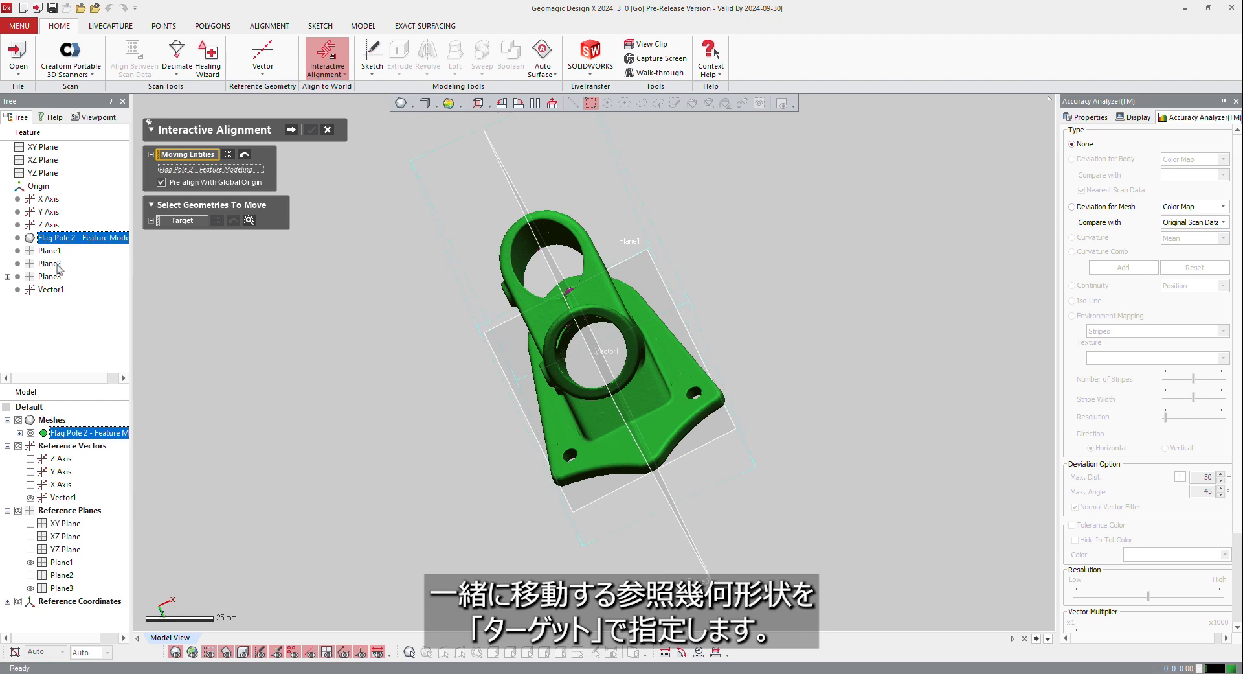
click(250, 220)
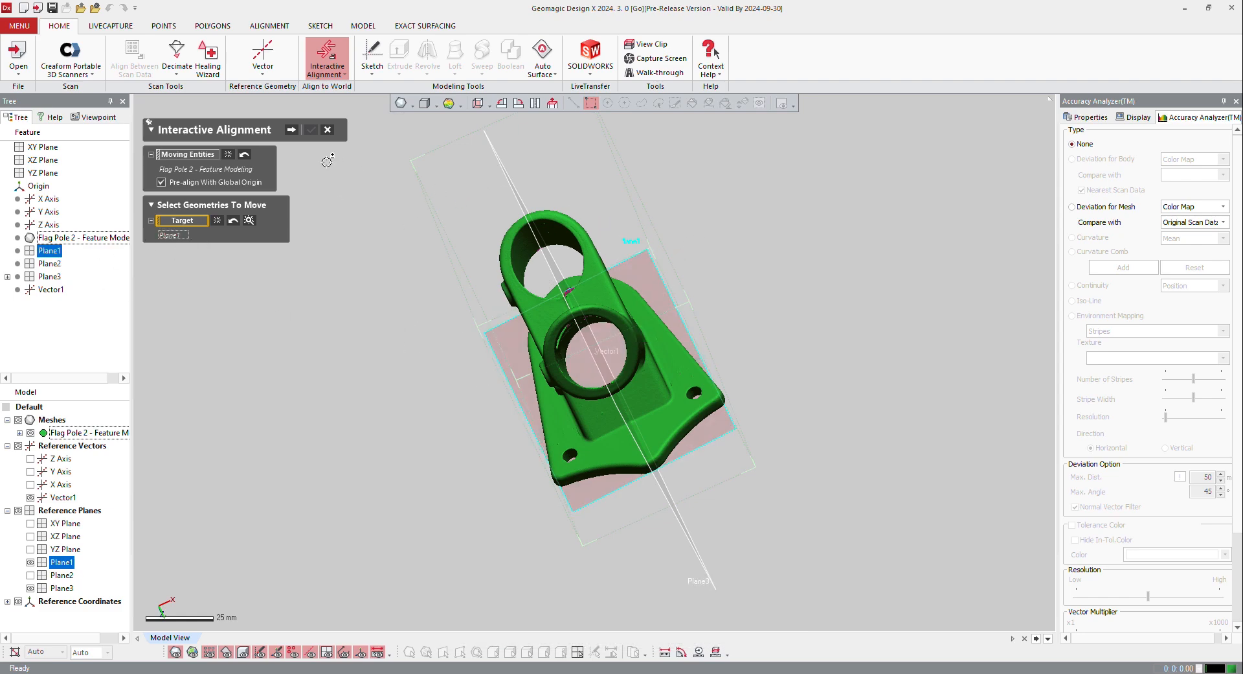
click(292, 130)
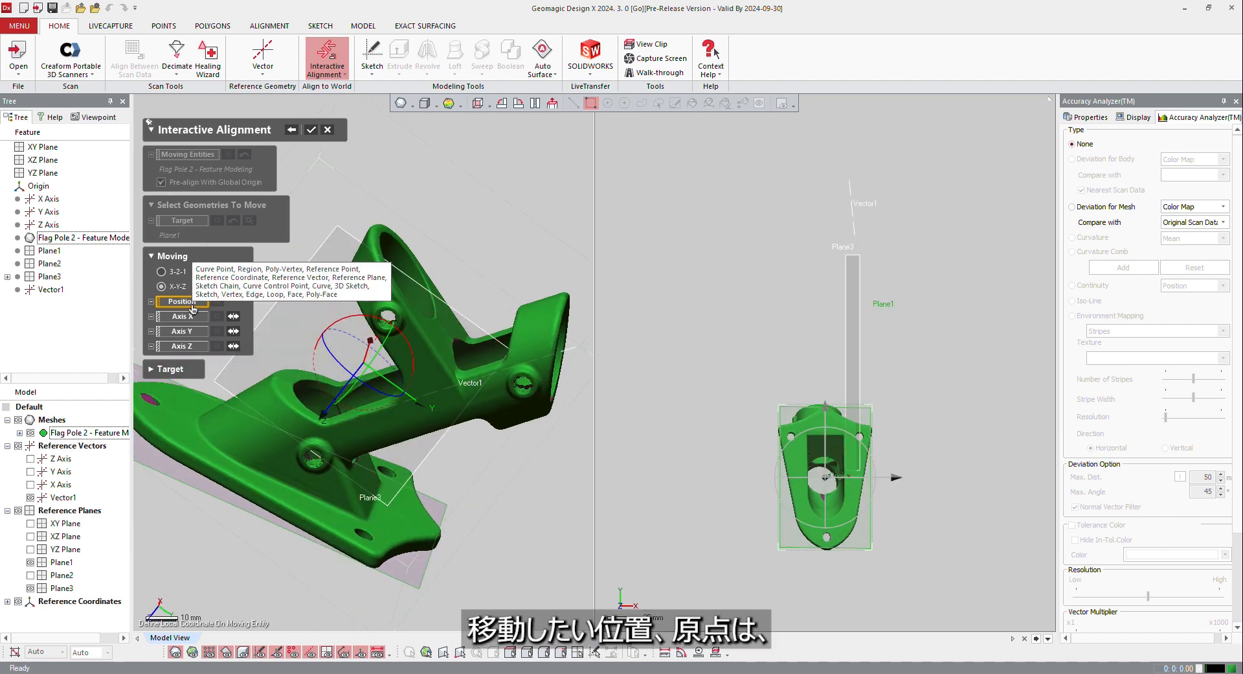
Define the moving Position in X-Y-Z mode as the intersection of Plane1 and Vector1
right_drag(194, 403, 185, 444)
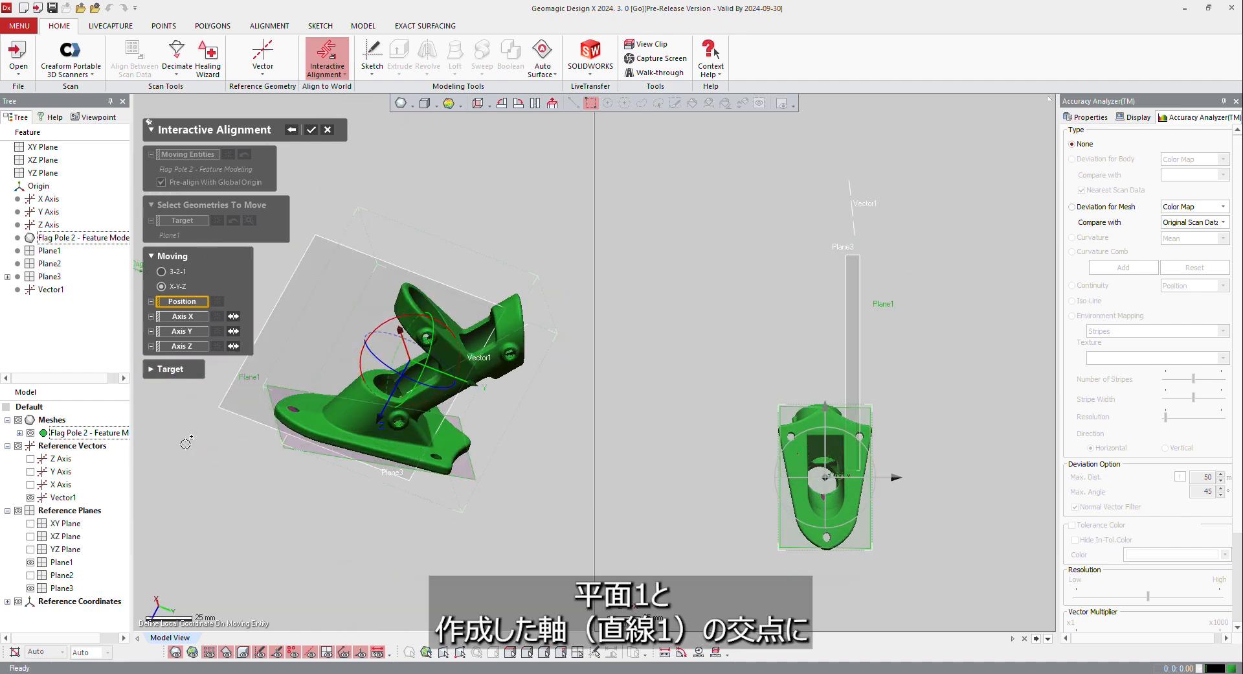
click(285, 444)
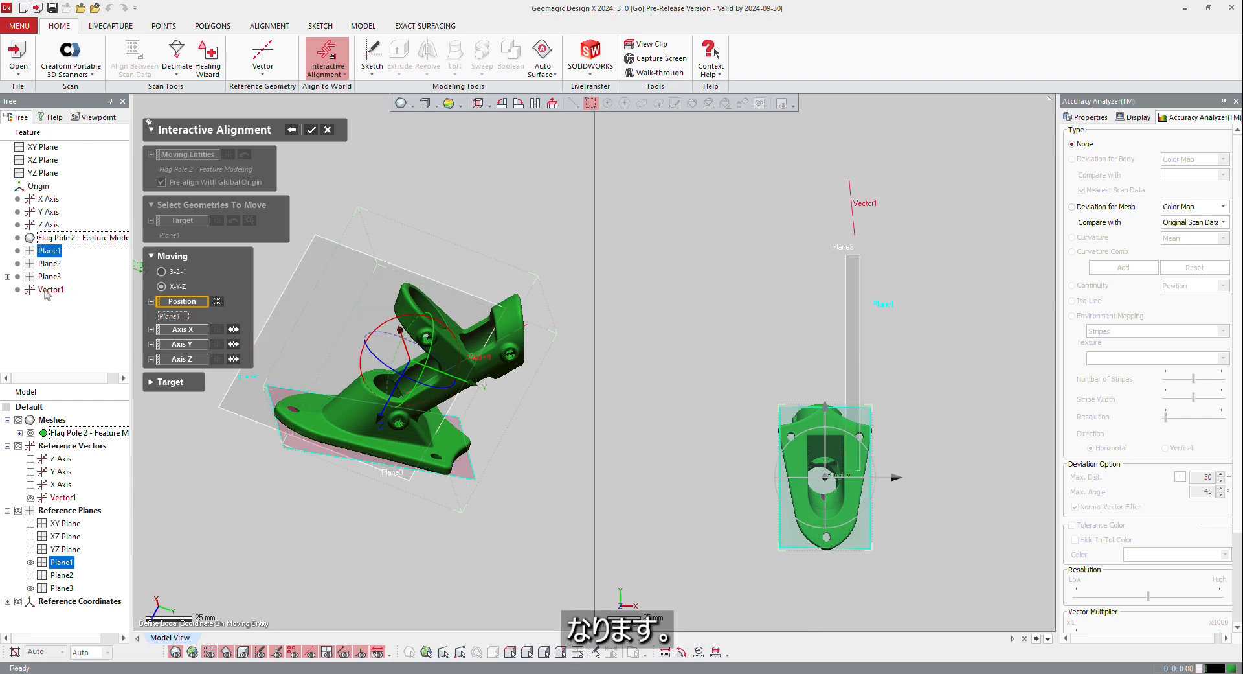
right_drag(311, 360, 423, 363)
scroll(465, 416, up, 5)
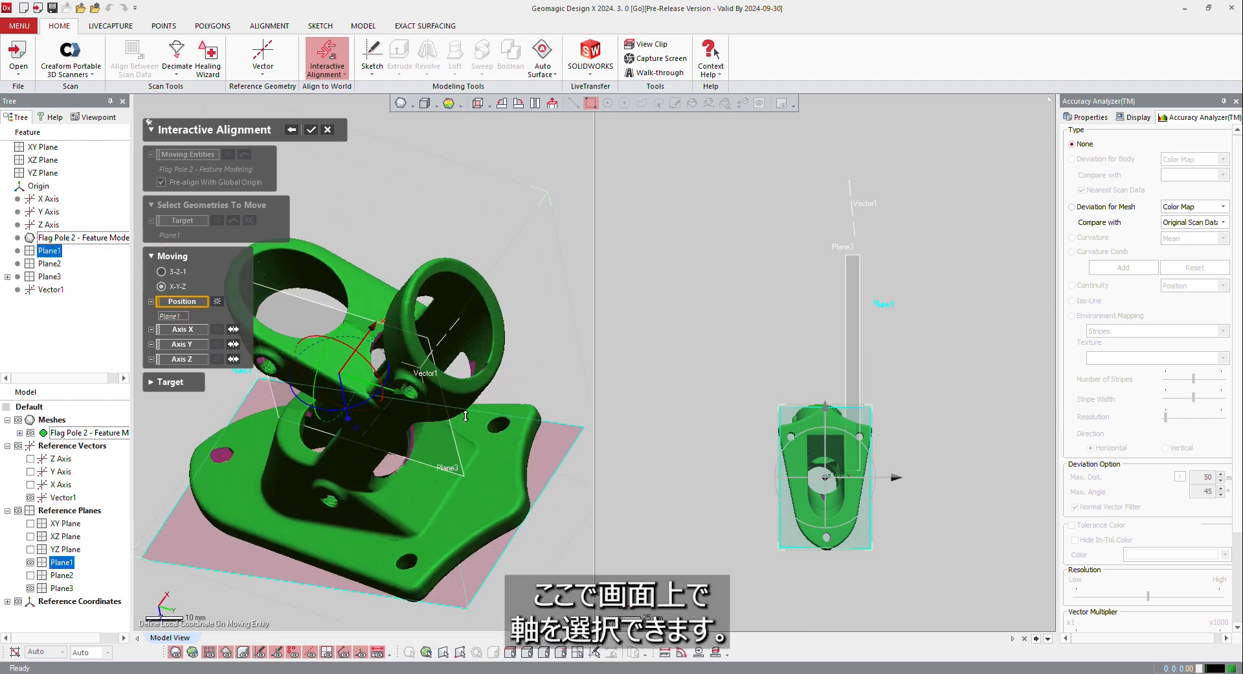
click(453, 322)
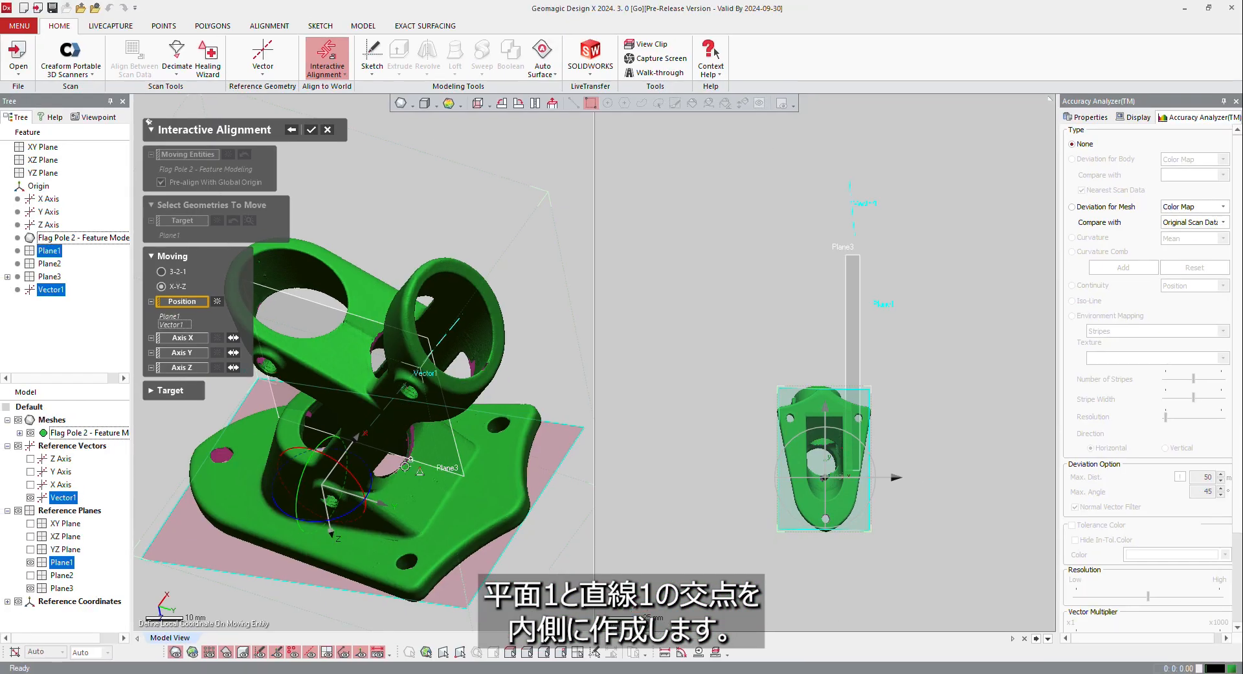
Assign Plane1 as the moving Axis Z and reverse its direction
right_drag(361, 459, 425, 368)
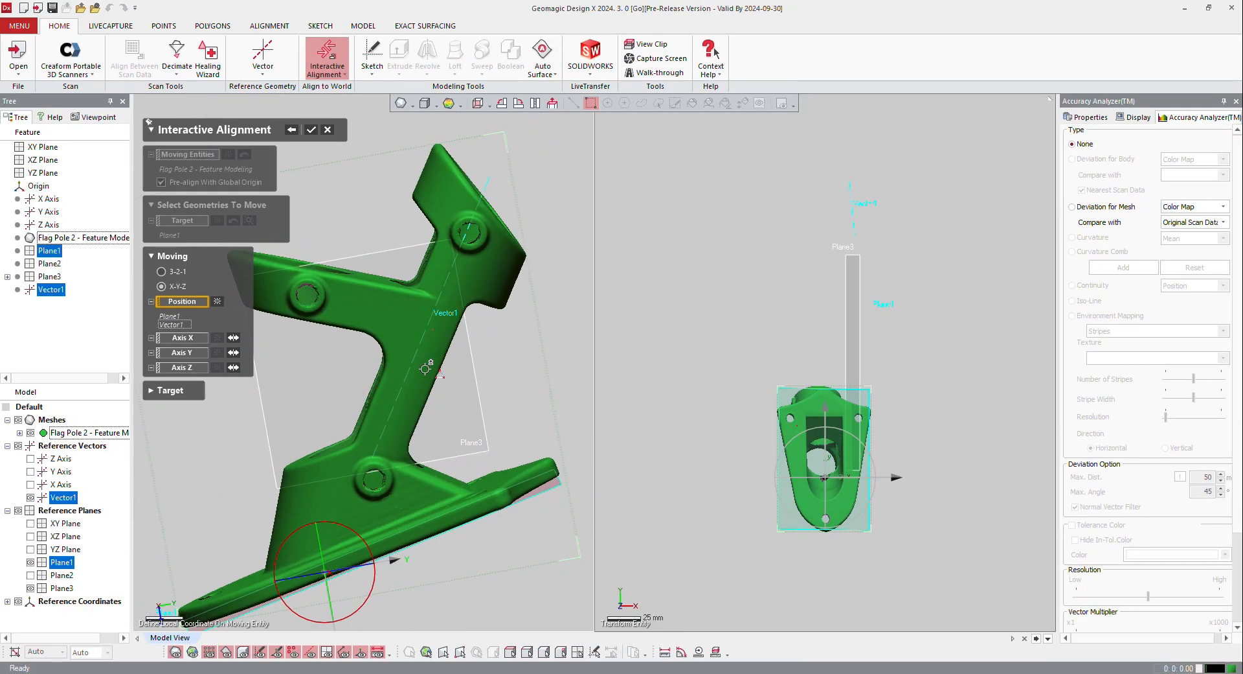
scroll(425, 368, down, 3)
right_drag(356, 518, 401, 435)
scroll(401, 478, up, 8)
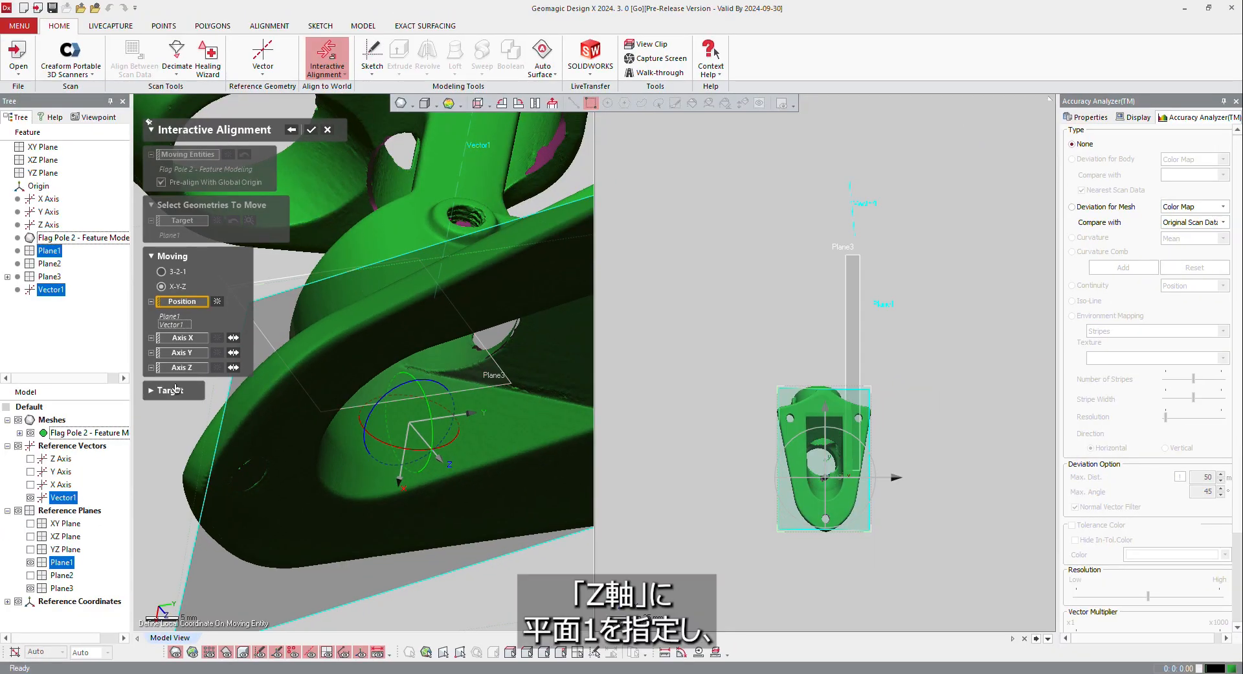
click(181, 368)
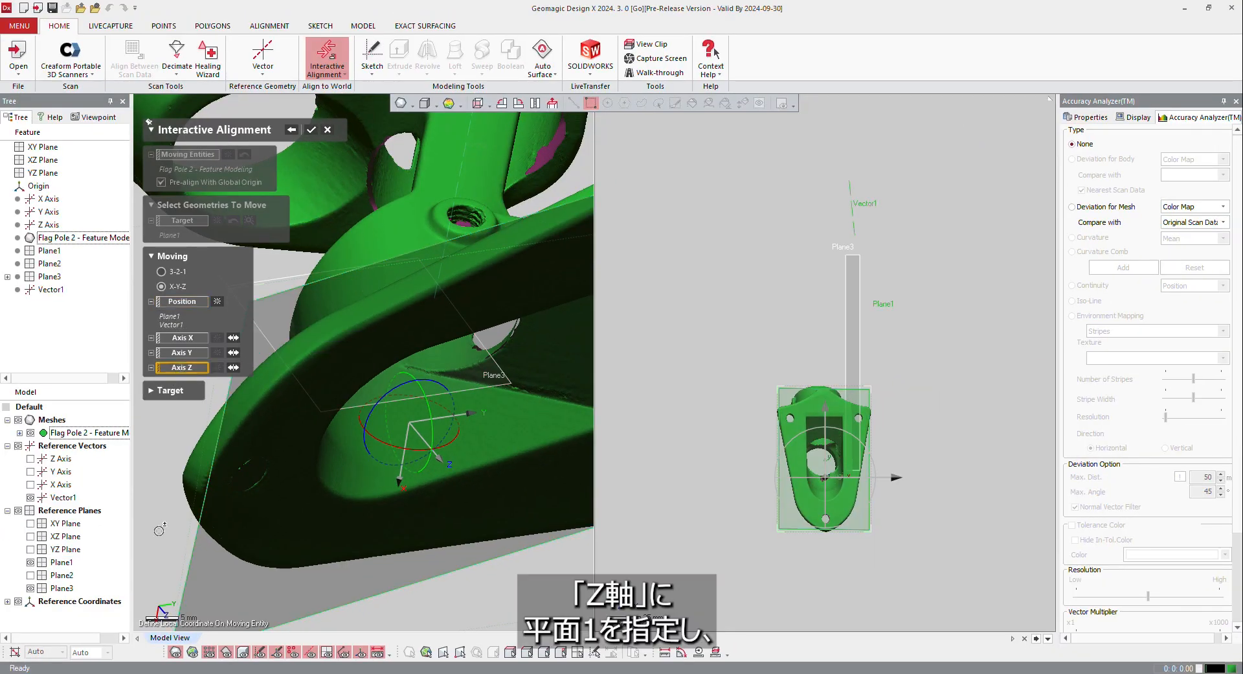
click(204, 570)
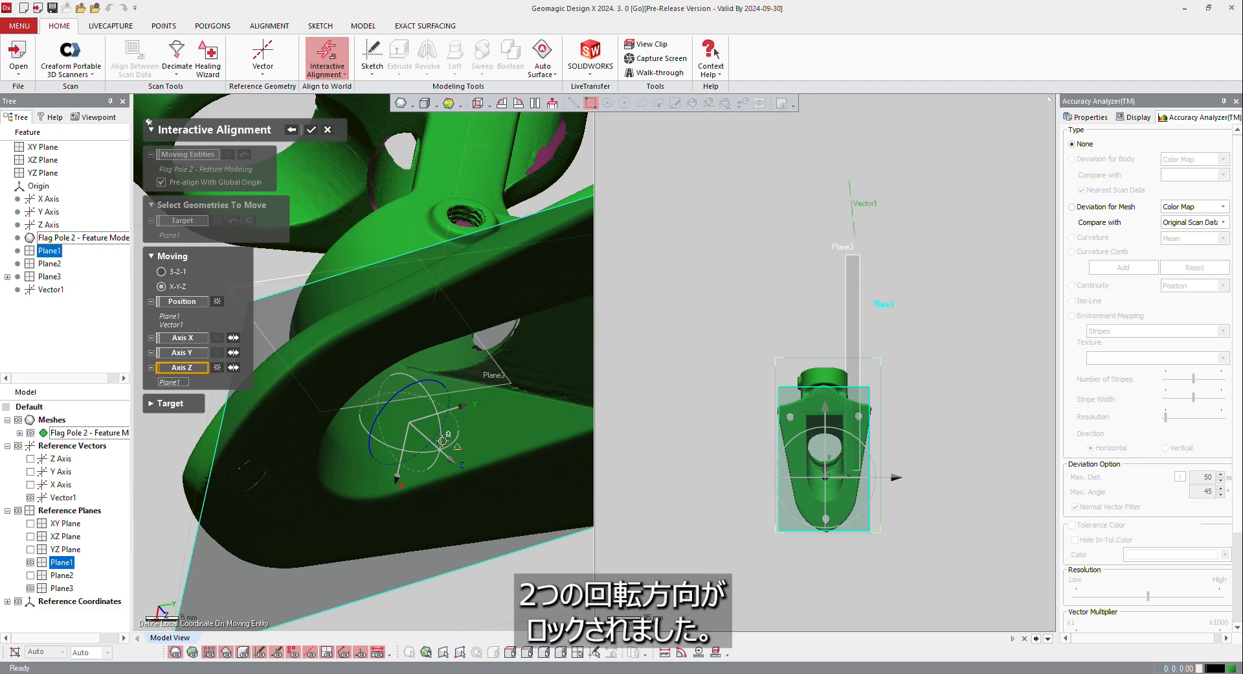
right_drag(424, 354, 412, 431)
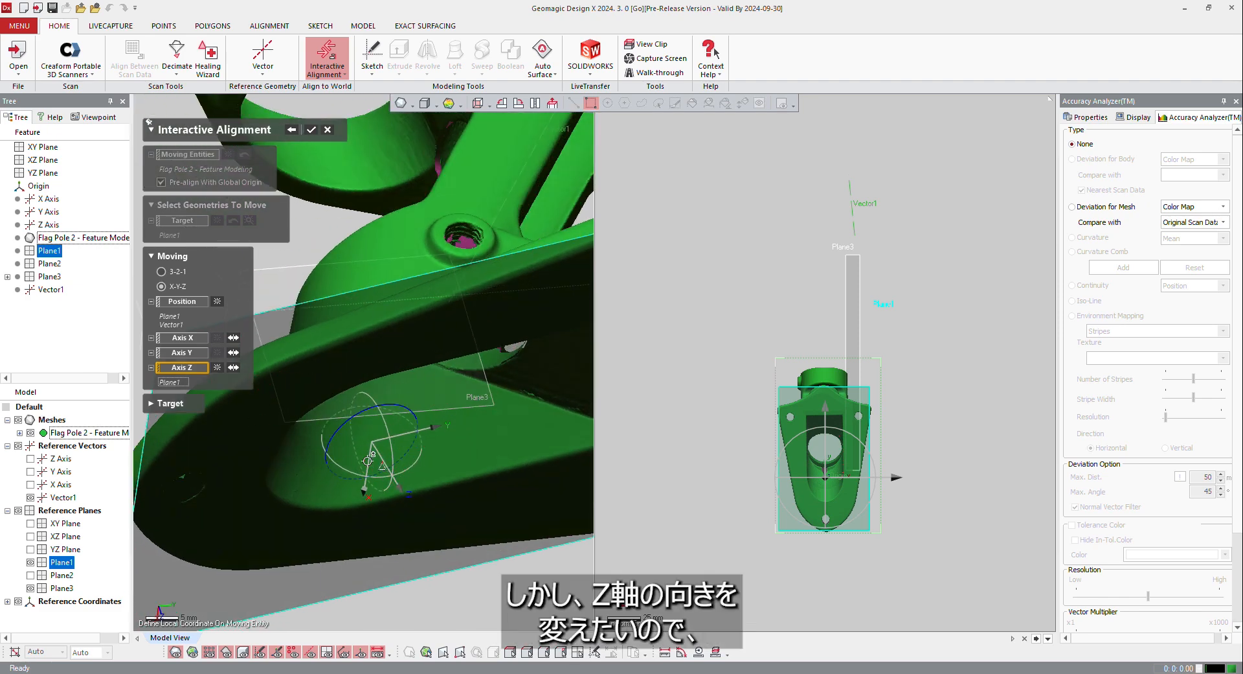
click(234, 370)
right_drag(280, 374, 291, 394)
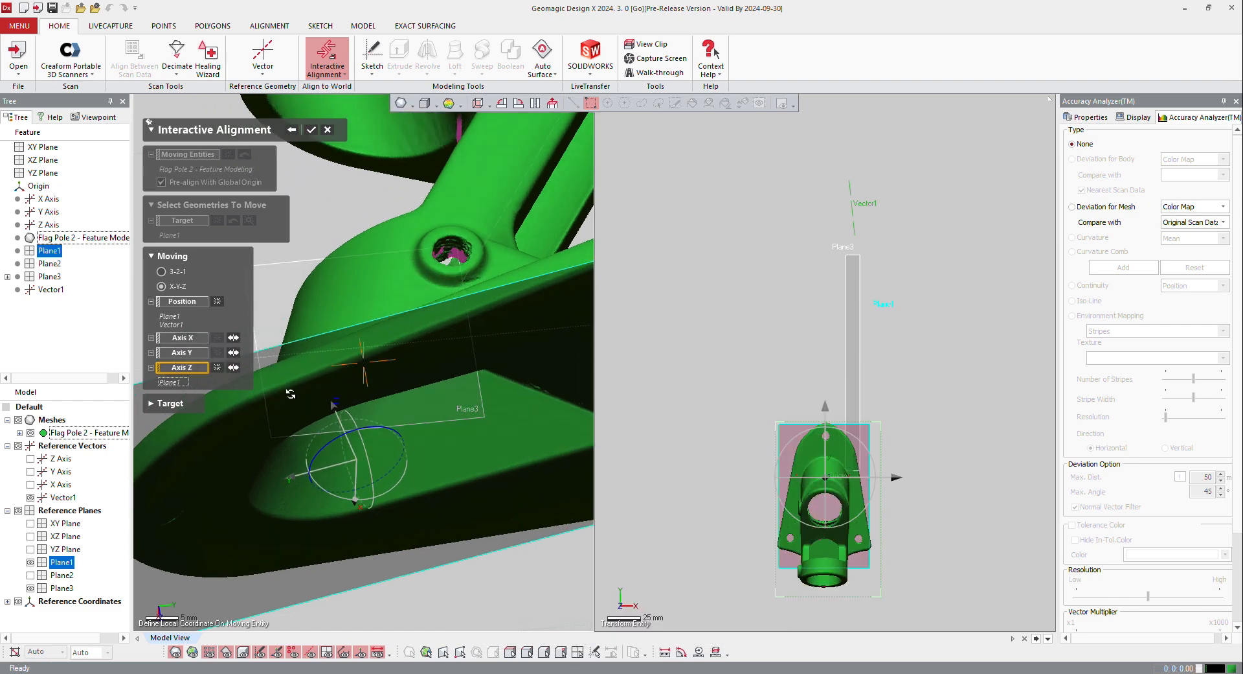
Assign symmetry plane Plane3 as the moving Axis X, reverse its direction and apply the alignment
scroll(290, 394, down, 10)
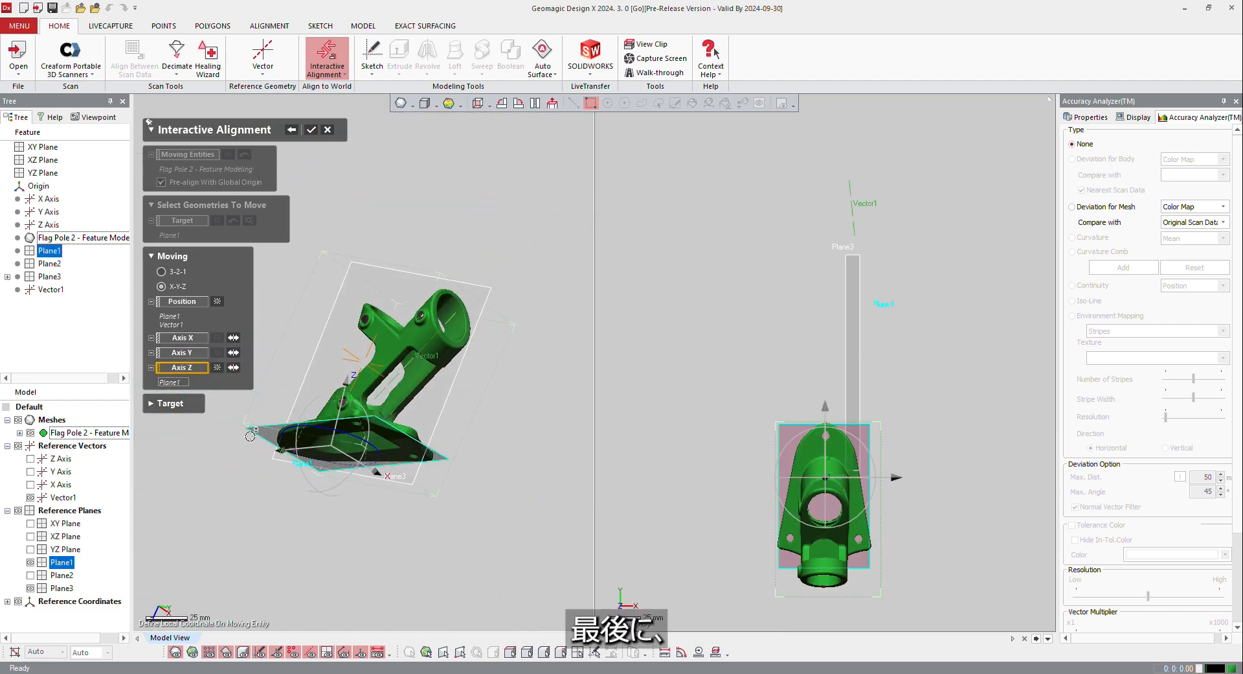
click(173, 338)
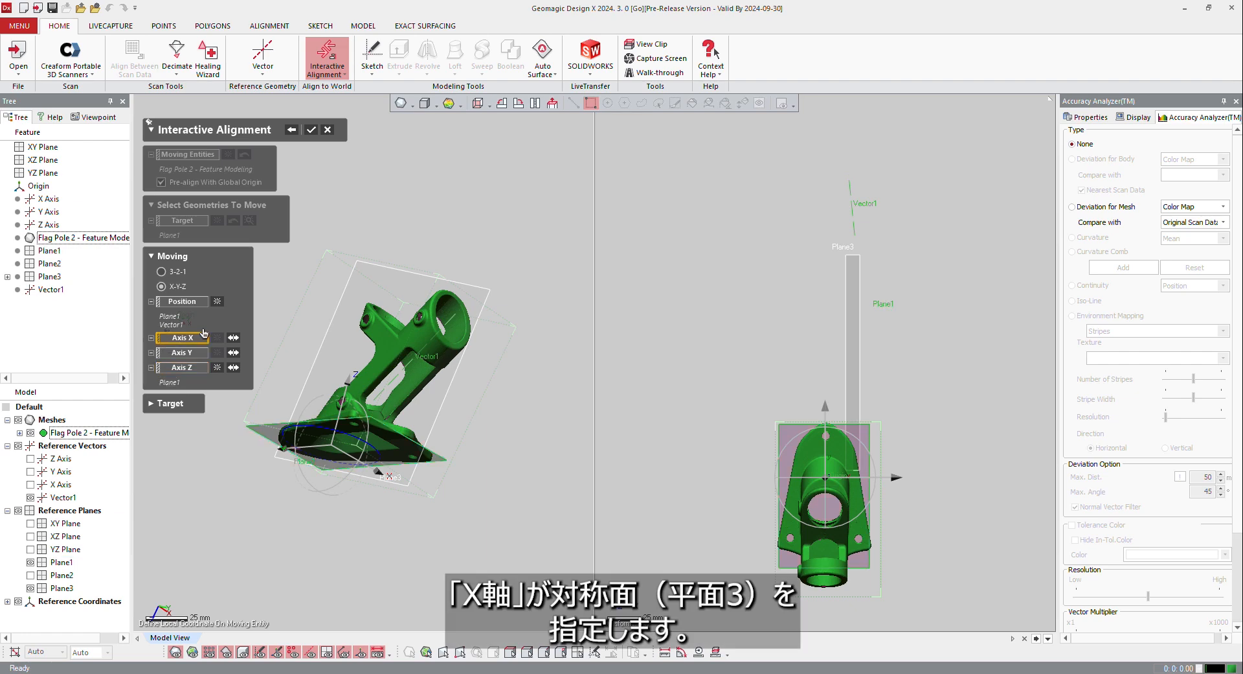
click(346, 279)
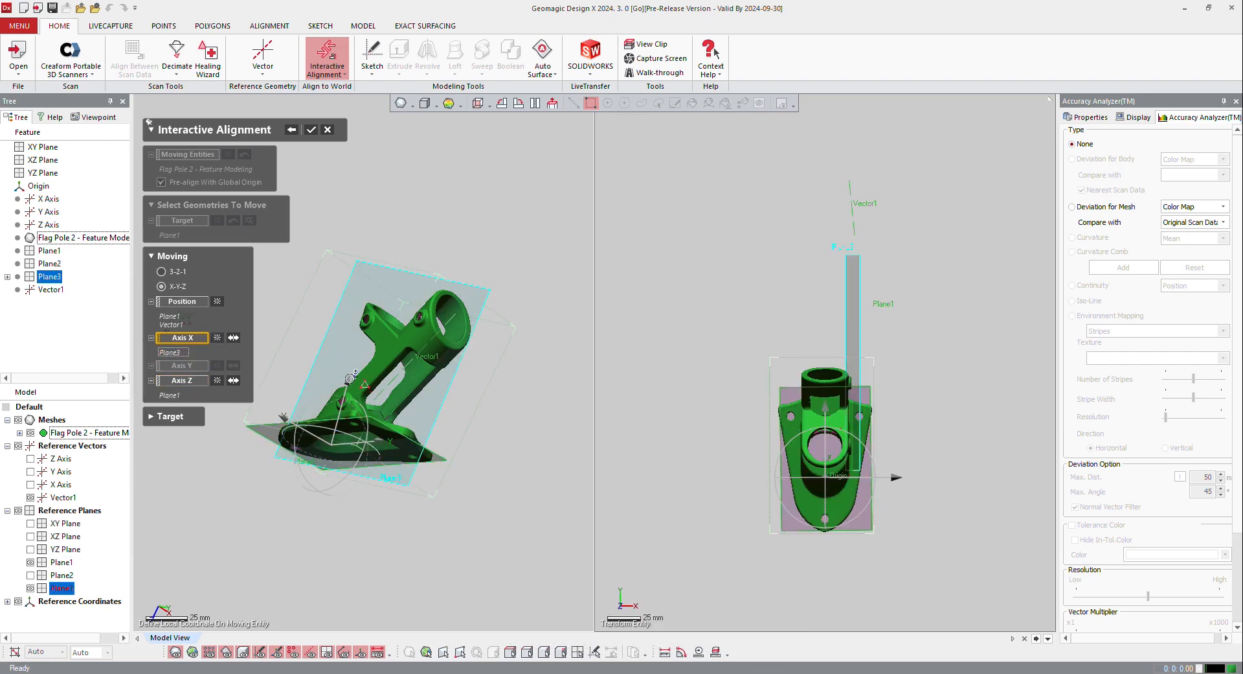
click(232, 337)
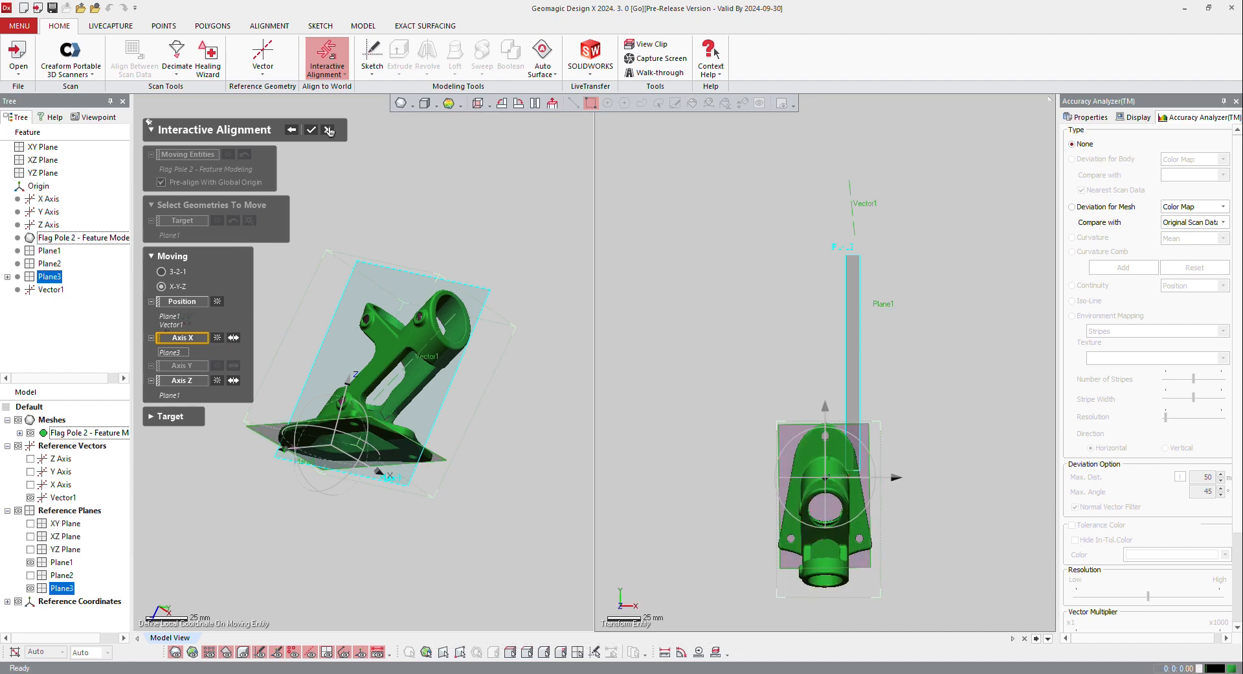
click(309, 130)
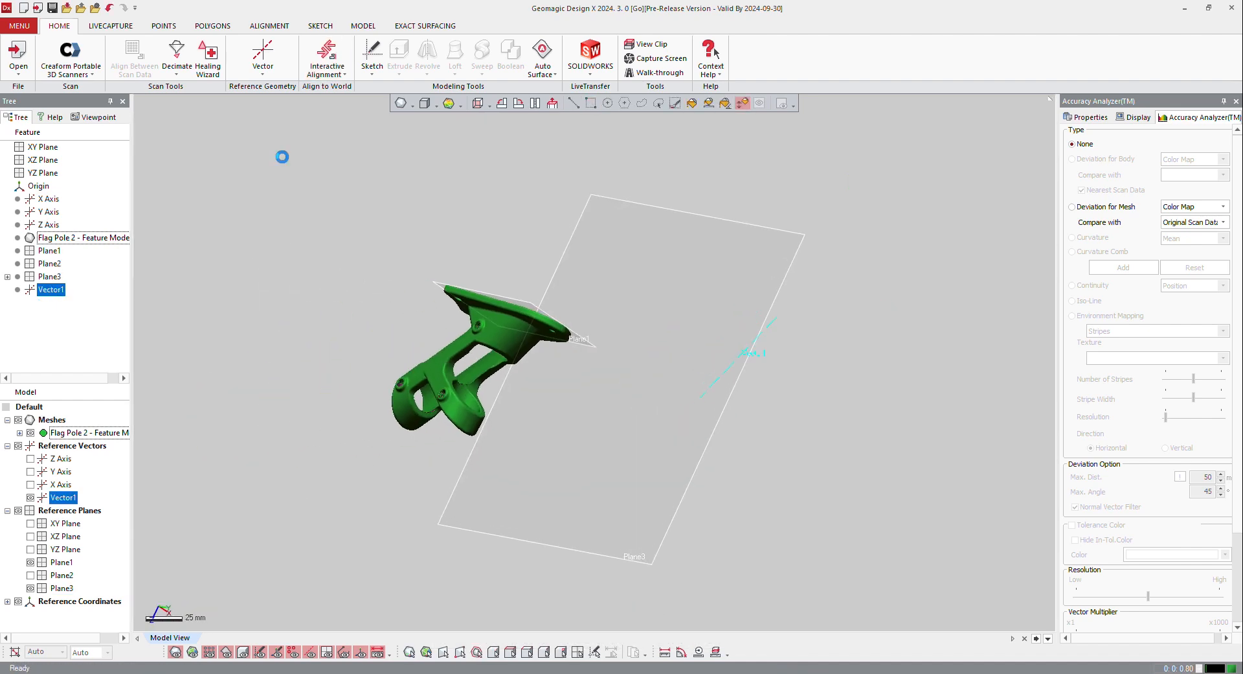
Delete the reference geometries Plane1, Plane2, Plane3 and Vector1
key(alt+5)
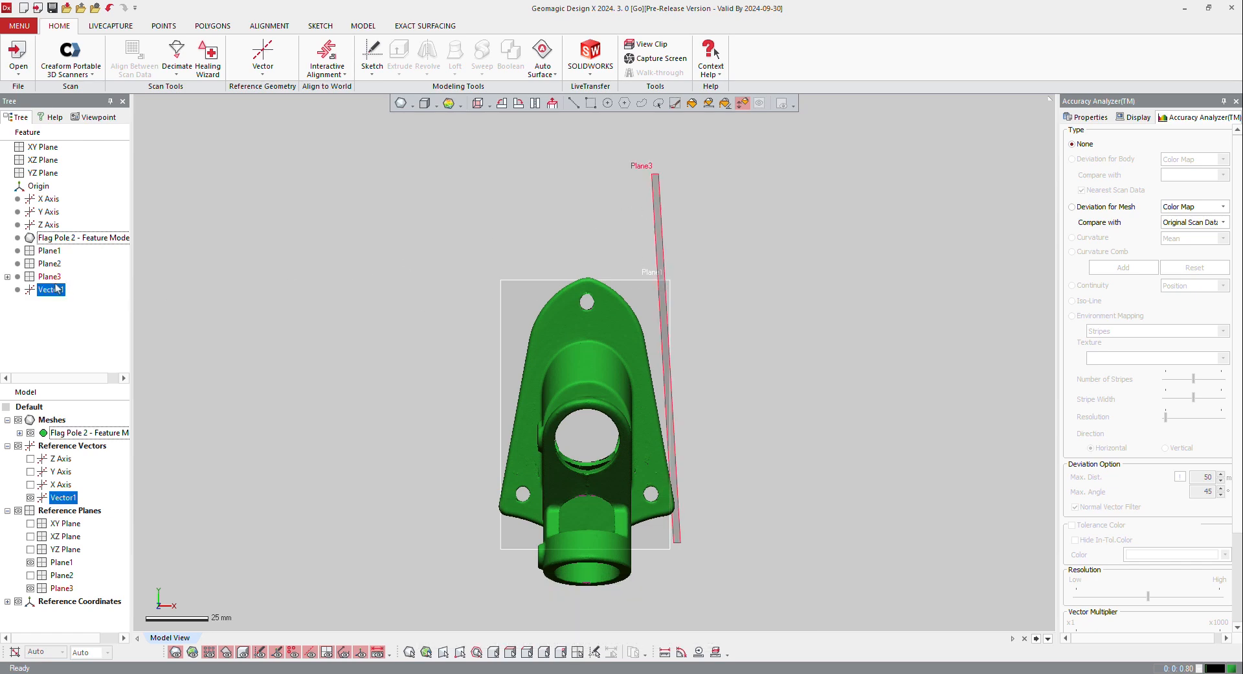
click(49, 250)
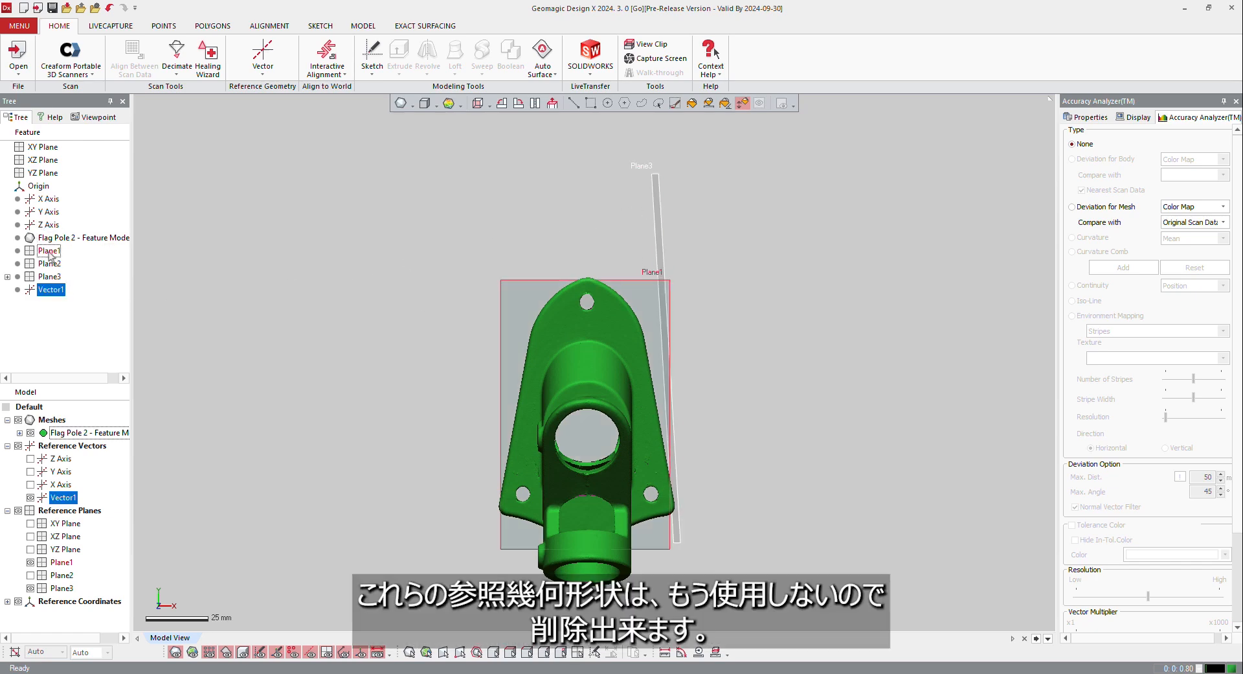
shift+click(50, 290)
right_click(50, 292)
click(68, 294)
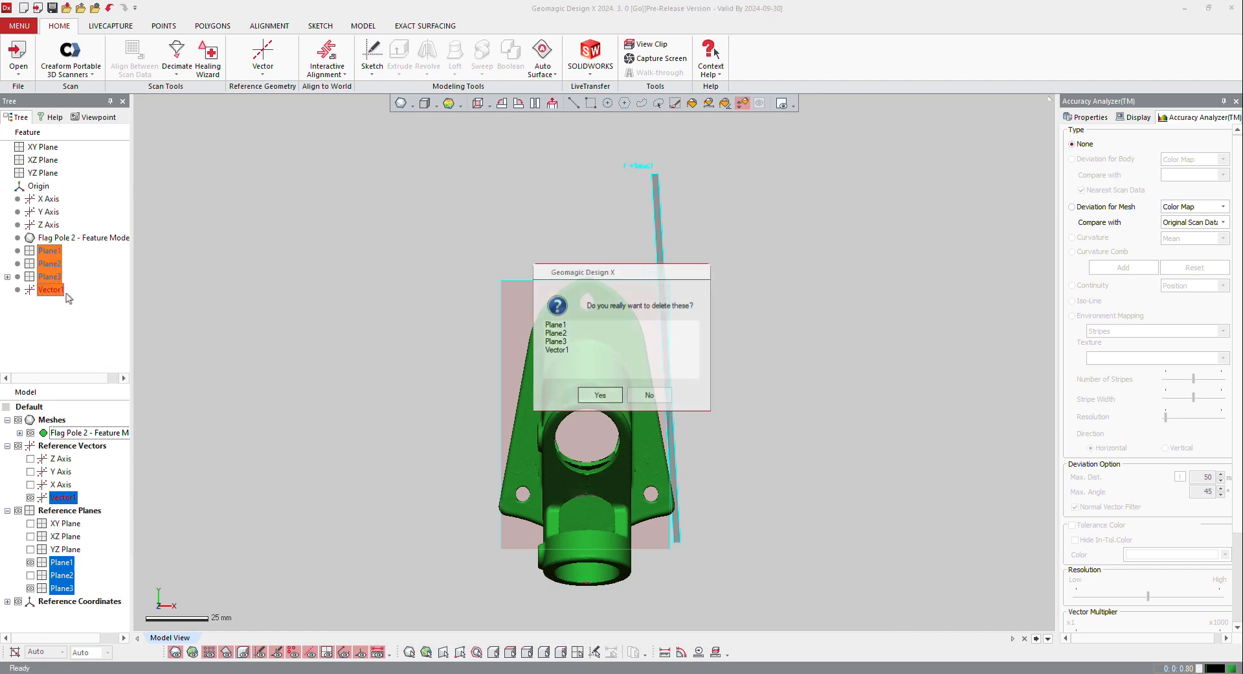
click(600, 395)
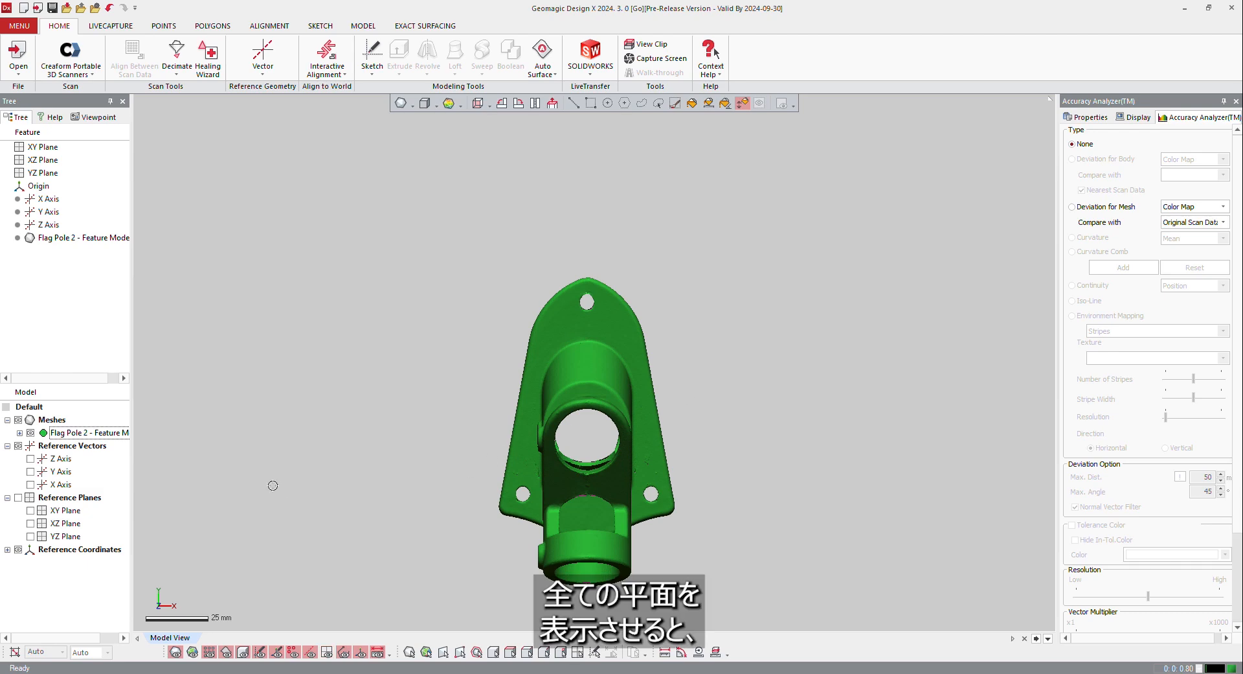
Show the default XY, XZ and YZ planes to check the aligned bracket against them
click(29, 510)
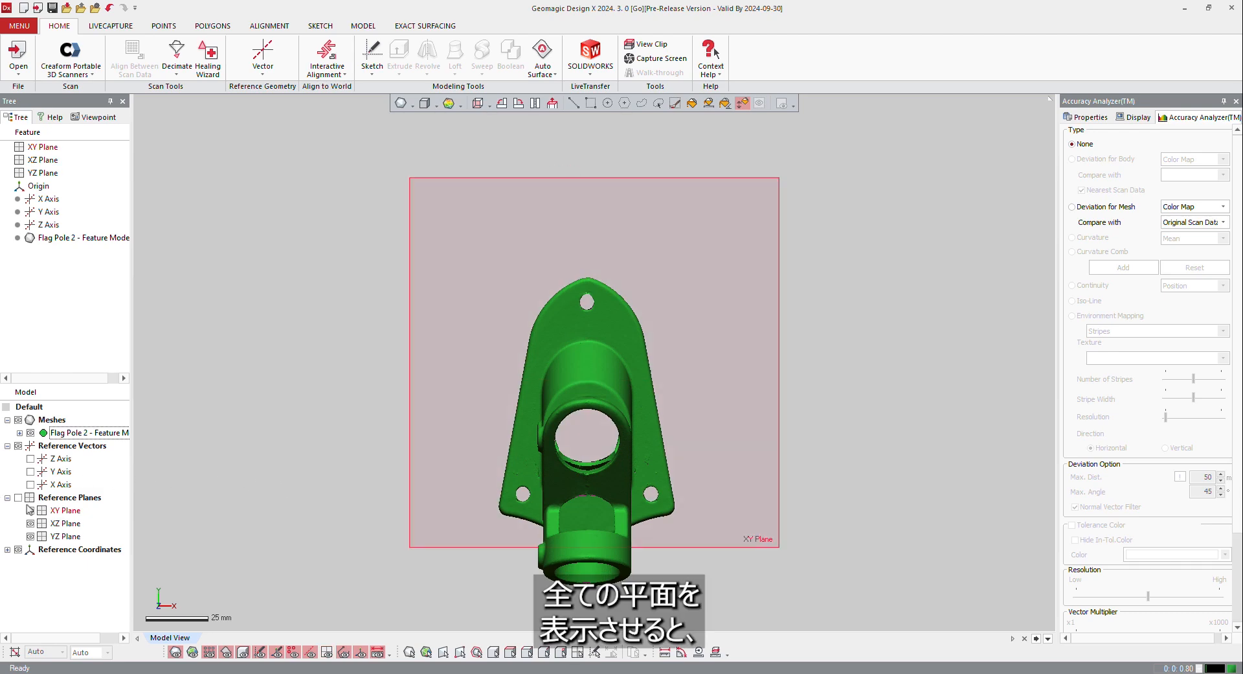
click(20, 498)
right_drag(810, 473, 696, 236)
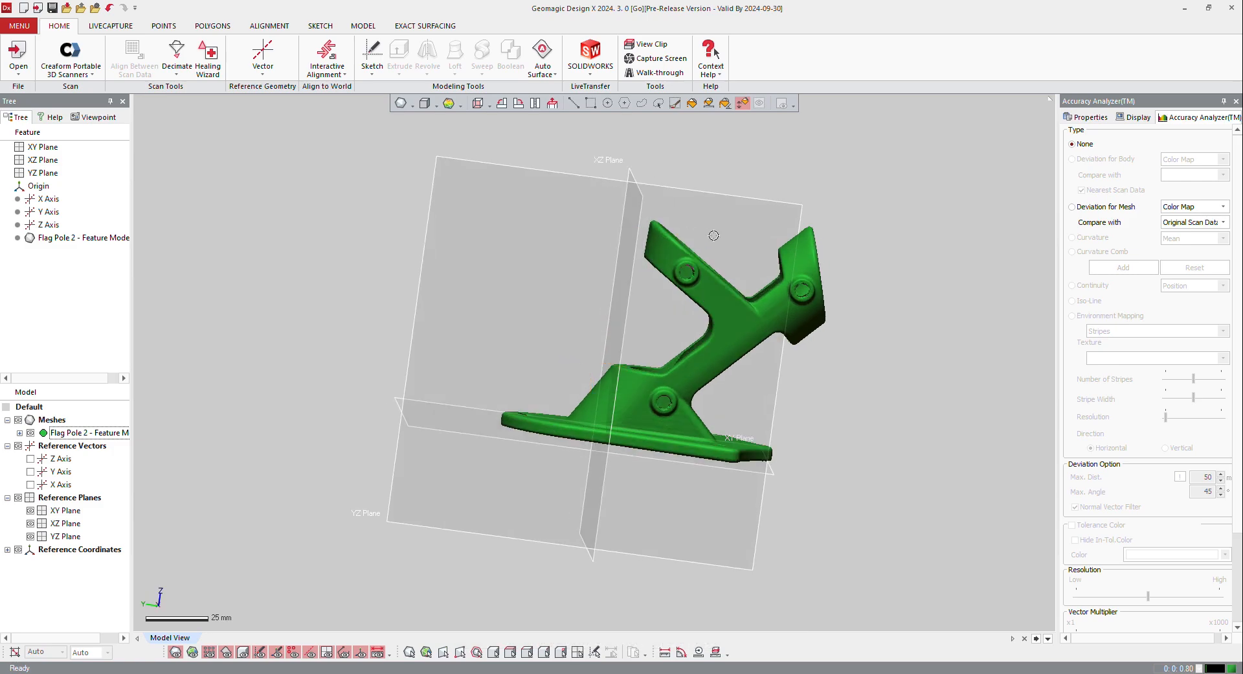